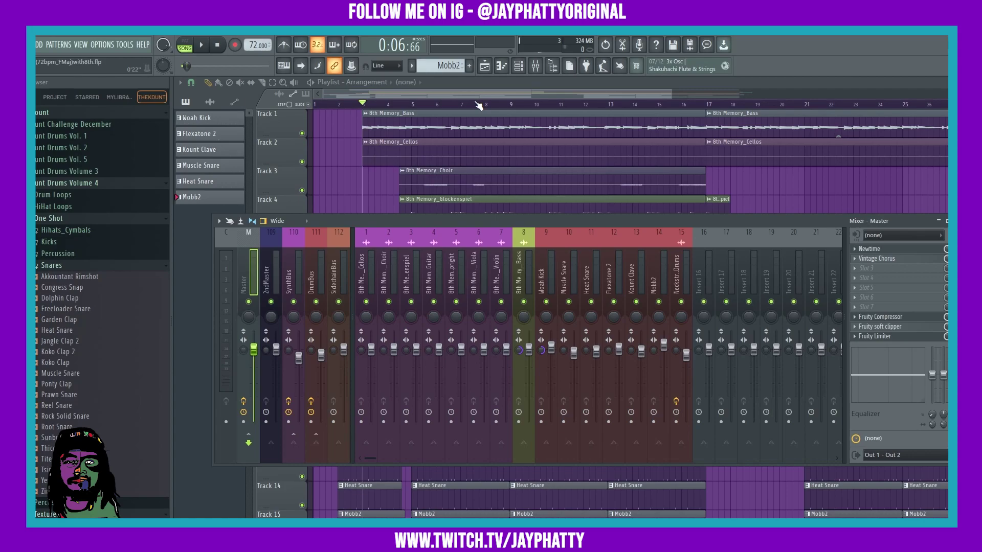
Close the mixer to bring back the full playlist of 8th Memory stems and drum patterns.
key(F9)
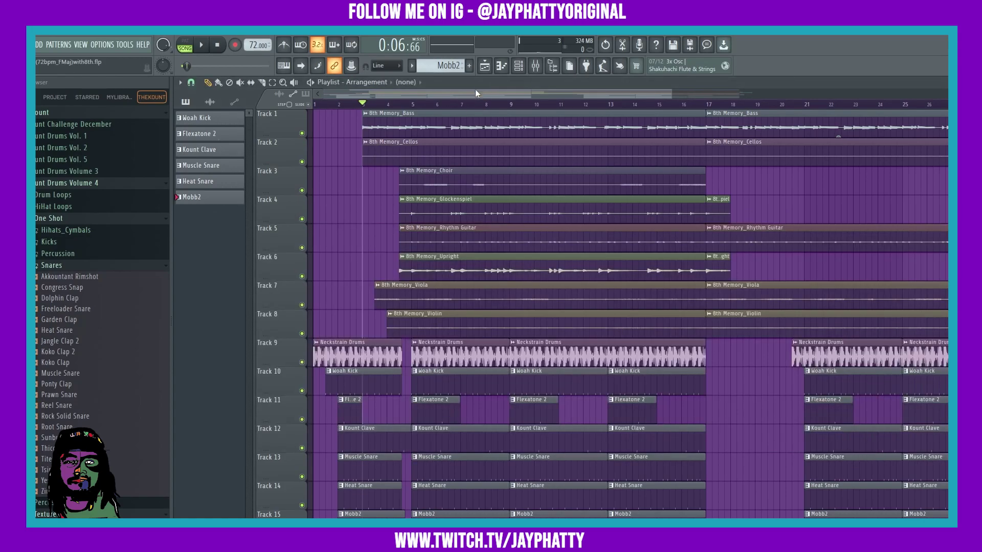
Zoom the playlist out to bar 47, then play the intro and stop it.
scroll(462, 110, down, 3)
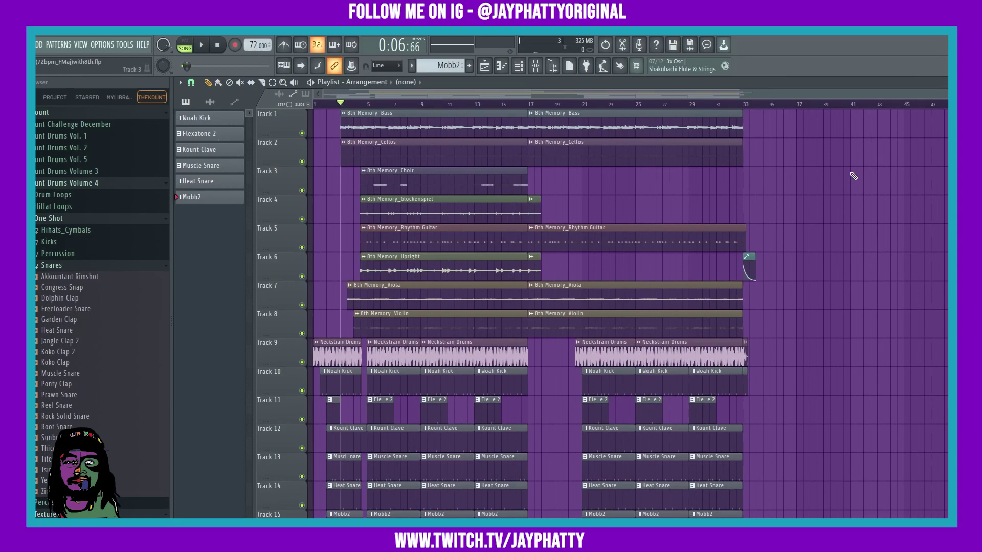
key(space)
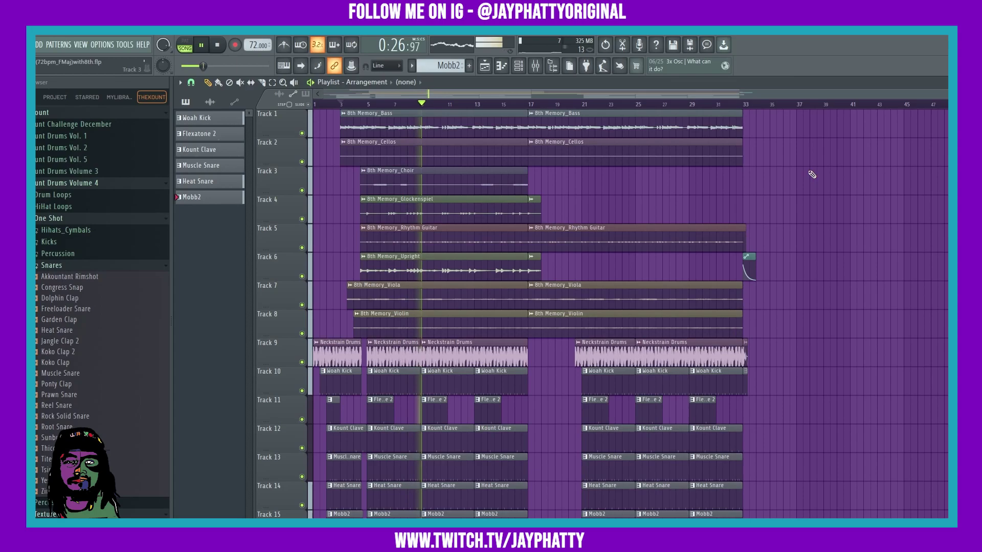
key(space)
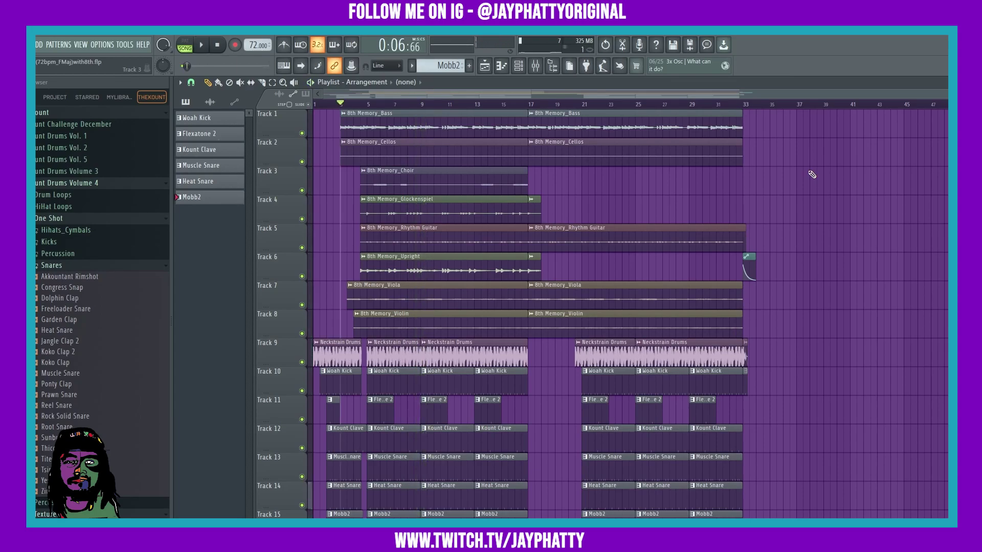
Set the song start near bar 4 and load Fruity Love Philter into the master's empty Slot 3.
click(362, 105)
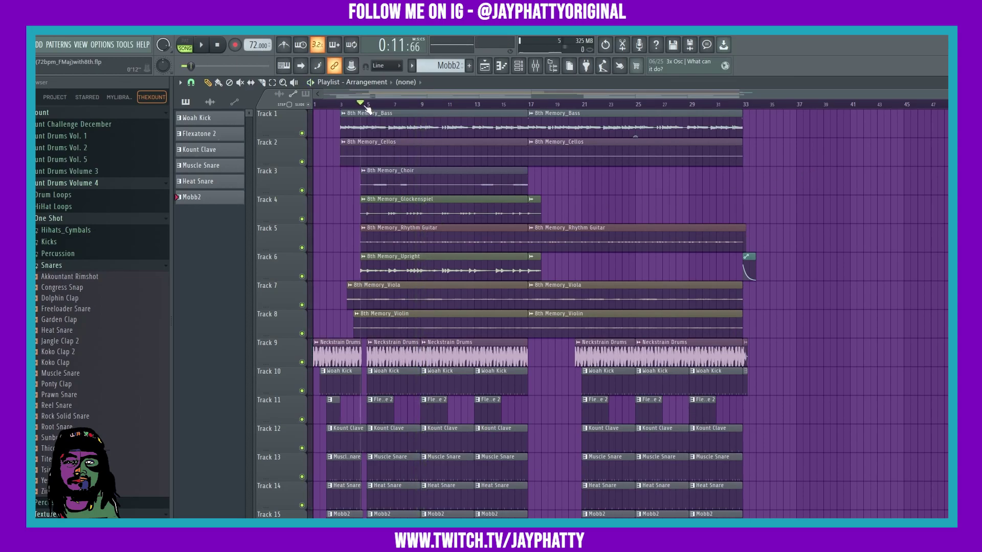
click(535, 65)
click(535, 66)
click(518, 65)
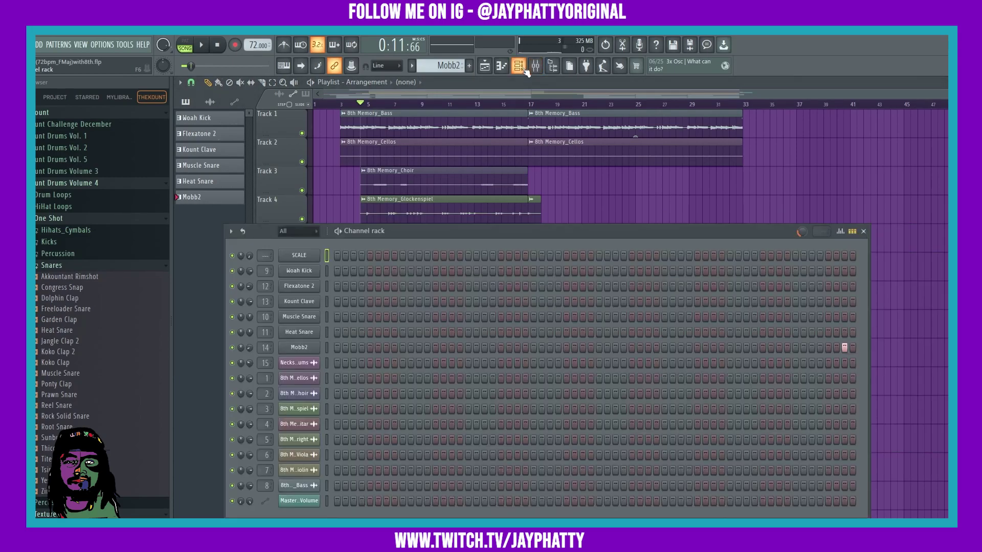
click(518, 66)
click(536, 66)
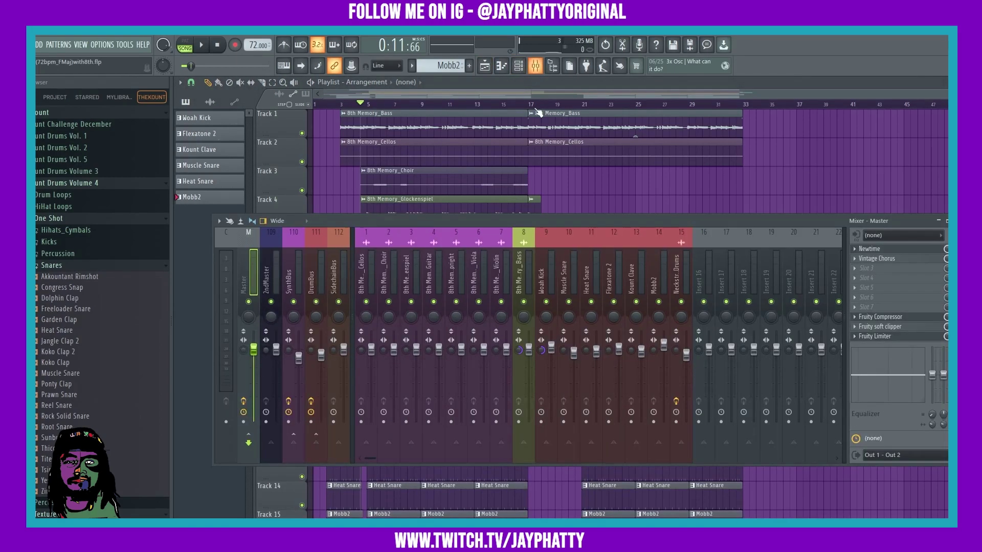
click(867, 266)
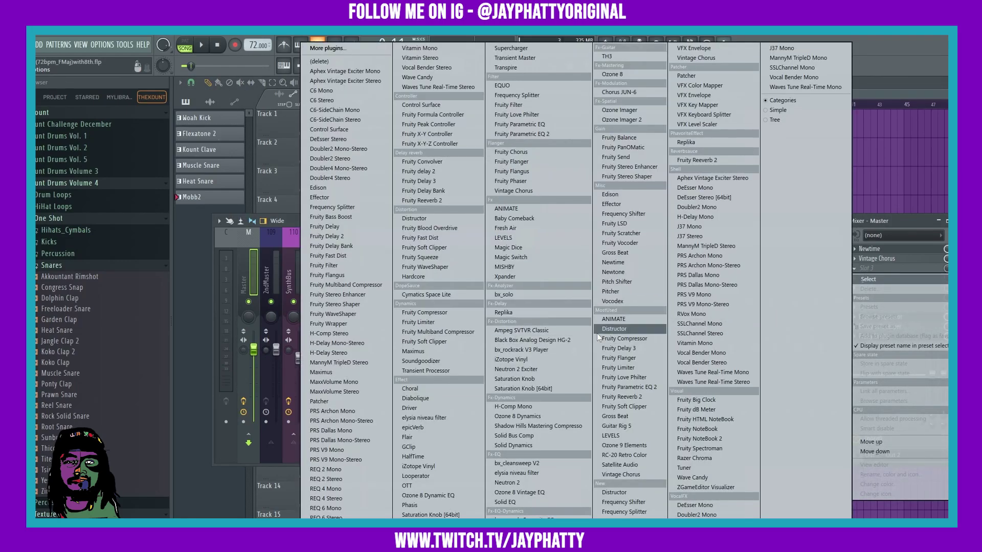
click(637, 377)
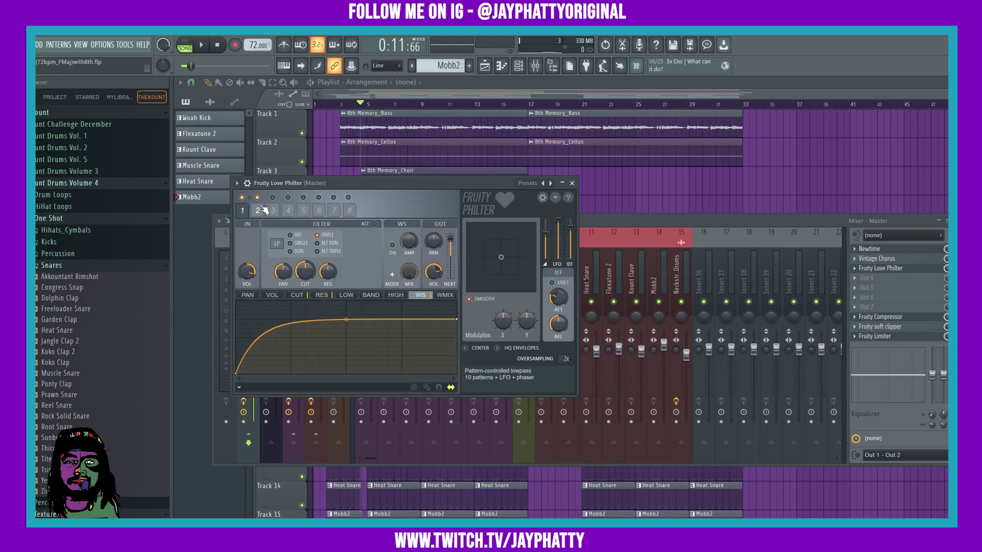
Load Philter's Default preset and play the song to hear it.
click(236, 183)
mouse_move(258, 222)
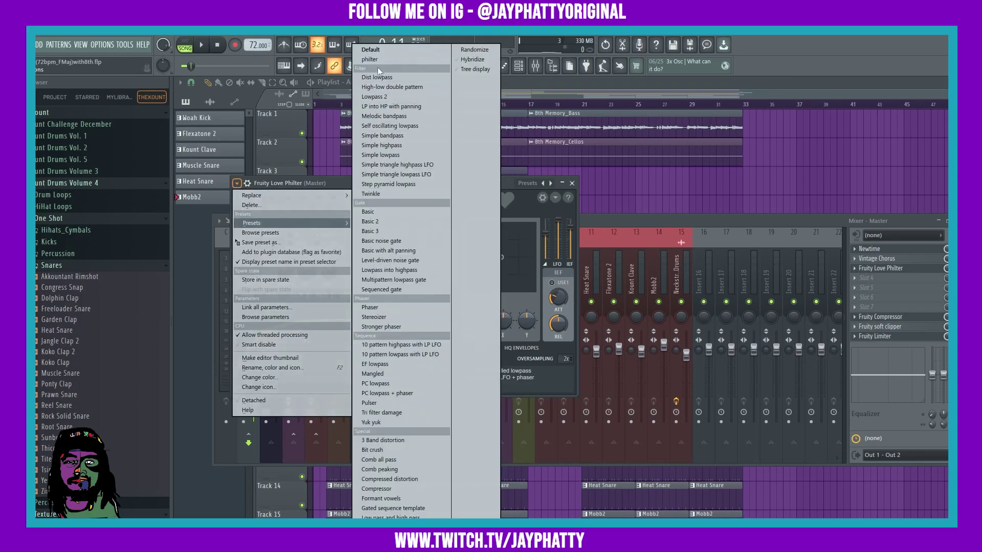
click(370, 50)
key(space)
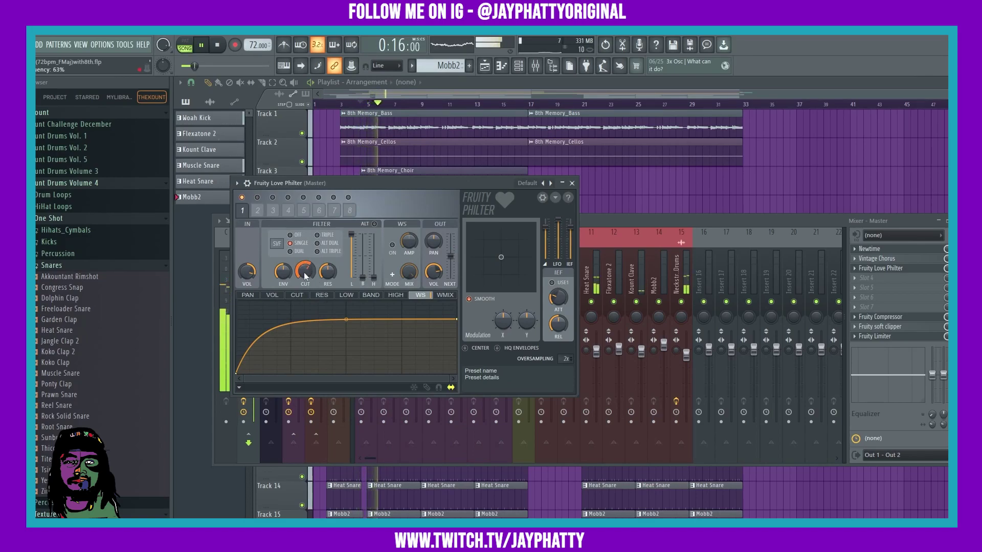
Stop playback and set Philter's filter type to Chocolate state variable.
key(space)
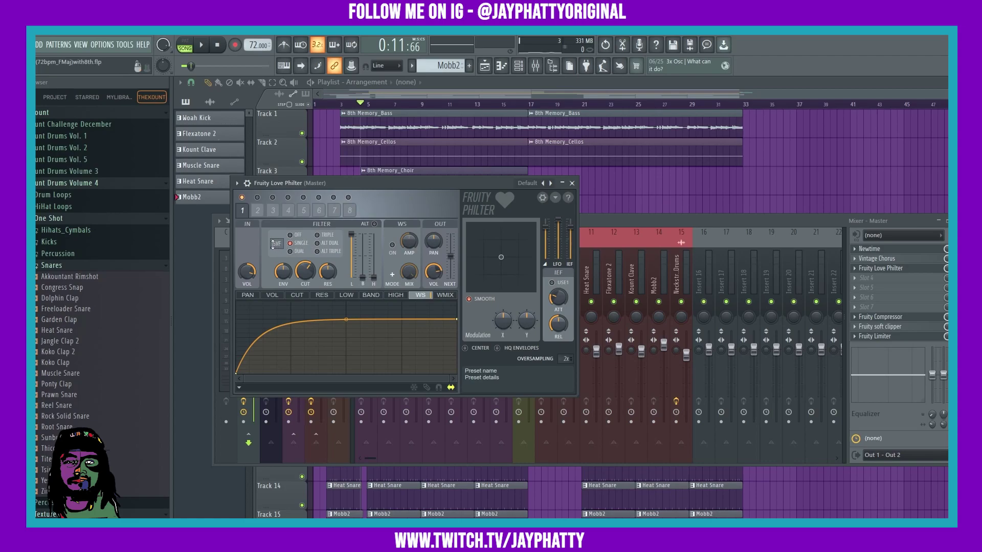
scroll(273, 245, up, 1)
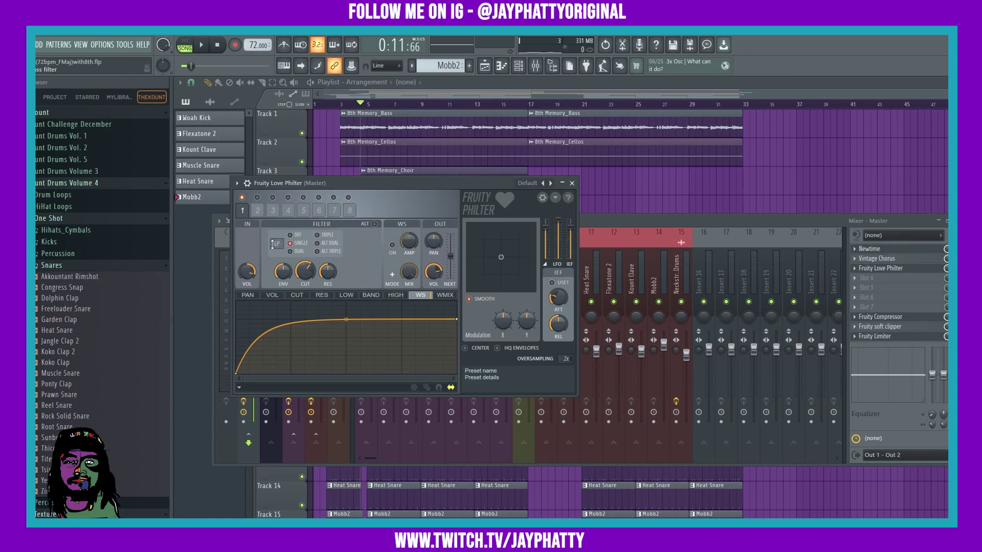
scroll(273, 245, up, 1)
click(272, 245)
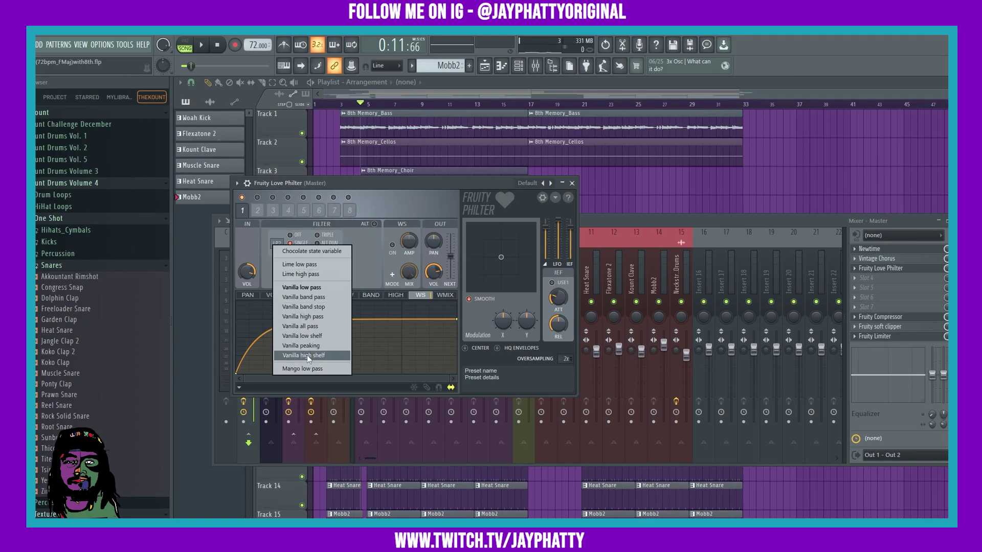
click(303, 252)
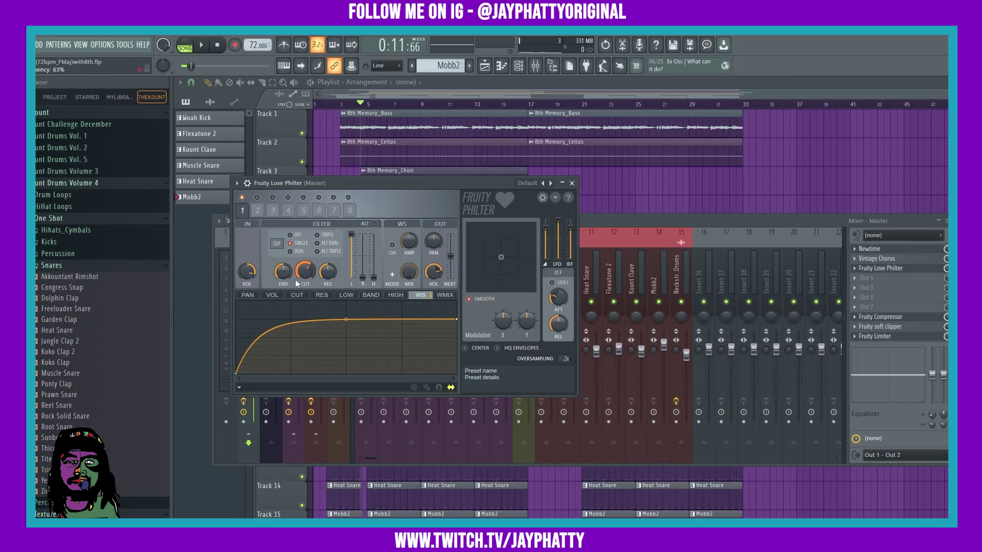
Audition the filter while sweeping cutoff down to 14% and adjusting resonance.
key(space)
mouse_move(307, 278)
mouse_down()
mouse_move(308, 306)
mouse_move(307, 267)
mouse_move(305, 276)
mouse_up()
key(space)
key(space)
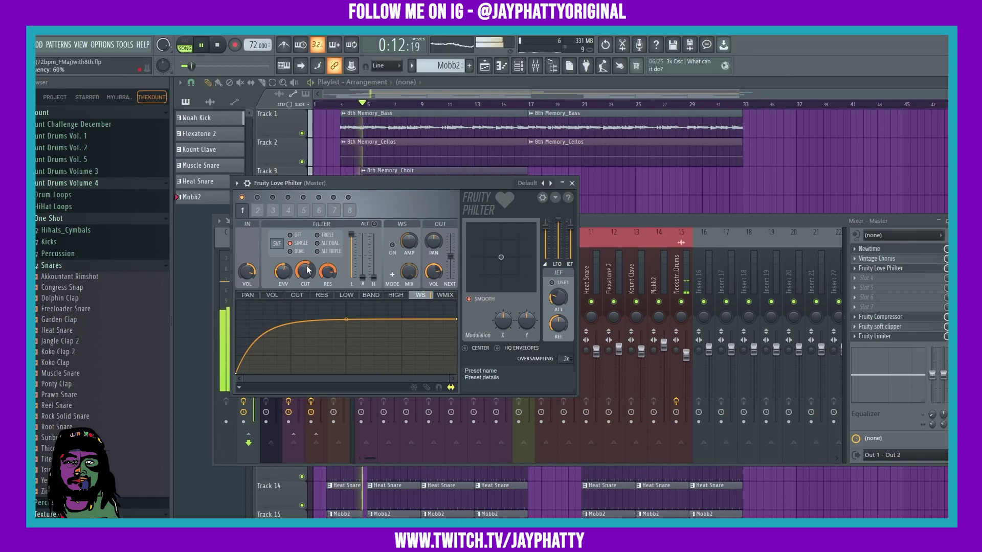
drag(328, 271, 316, 271)
key(space)
Check the cutoff's options, then compare Off and other filter modes, leaving it on Single.
right_click(313, 270)
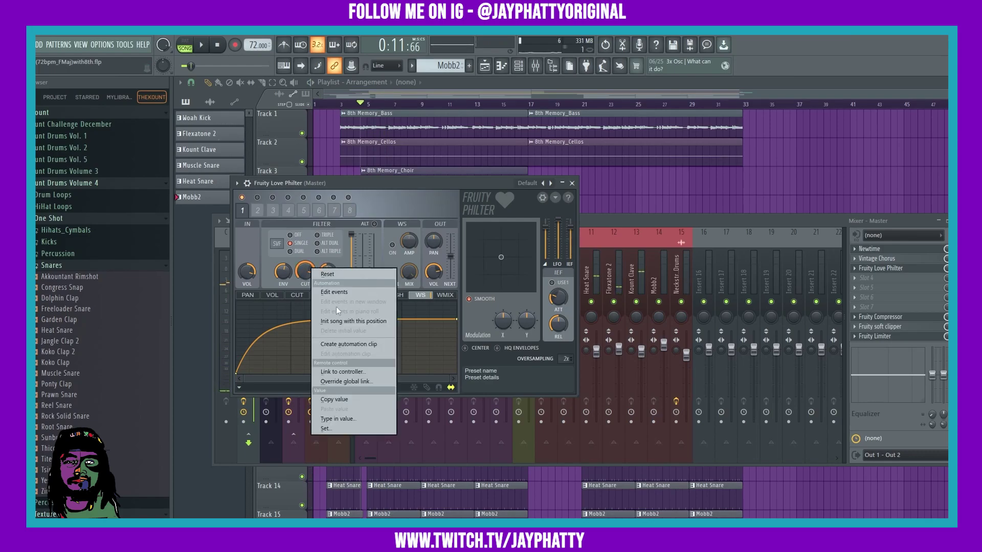
click(281, 293)
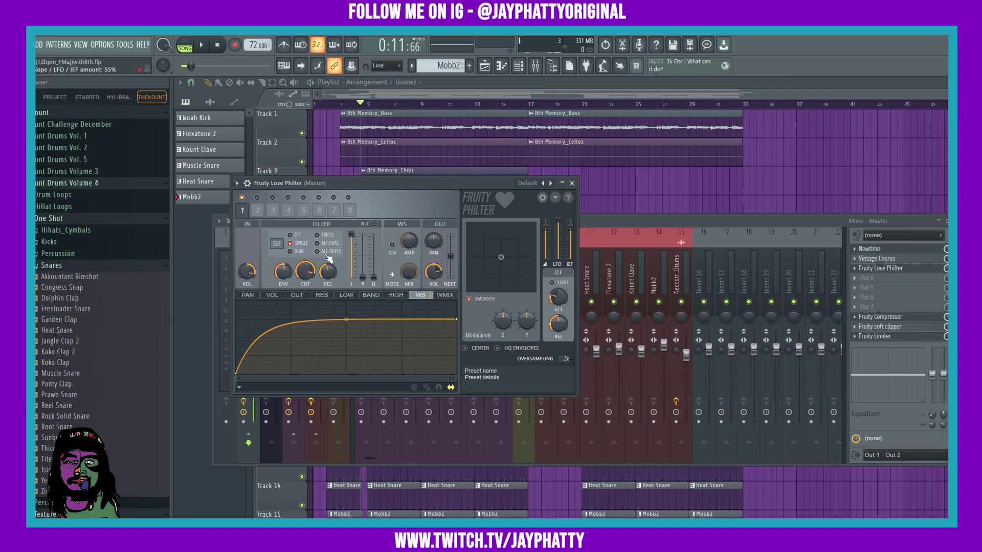
click(298, 237)
click(300, 243)
scroll(322, 244, down, 1)
scroll(336, 253, down, 1)
Step forward four presets to reach Philter's Melodic bandpass preset.
click(527, 187)
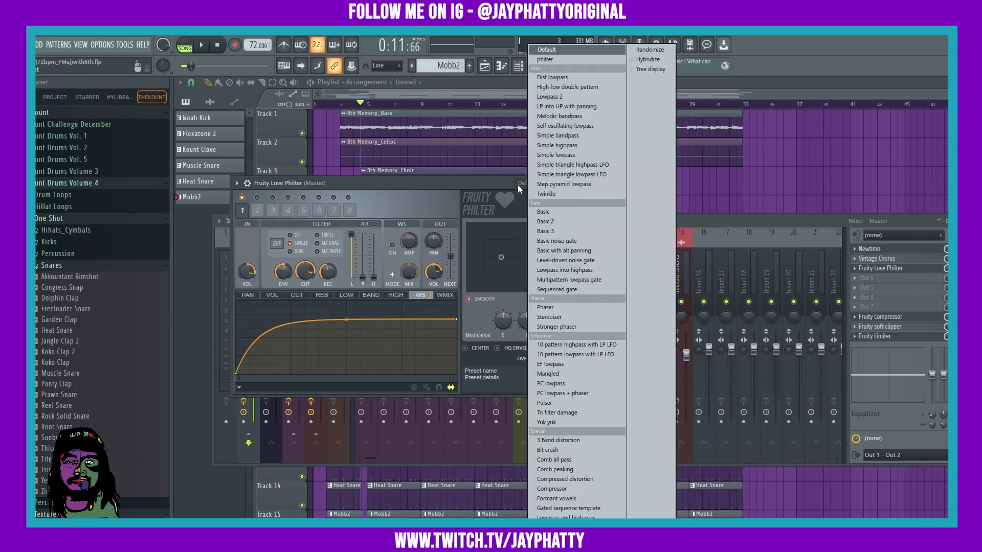
click(517, 185)
click(551, 183)
click(551, 183)
click(551, 183)
click(551, 183)
click(551, 183)
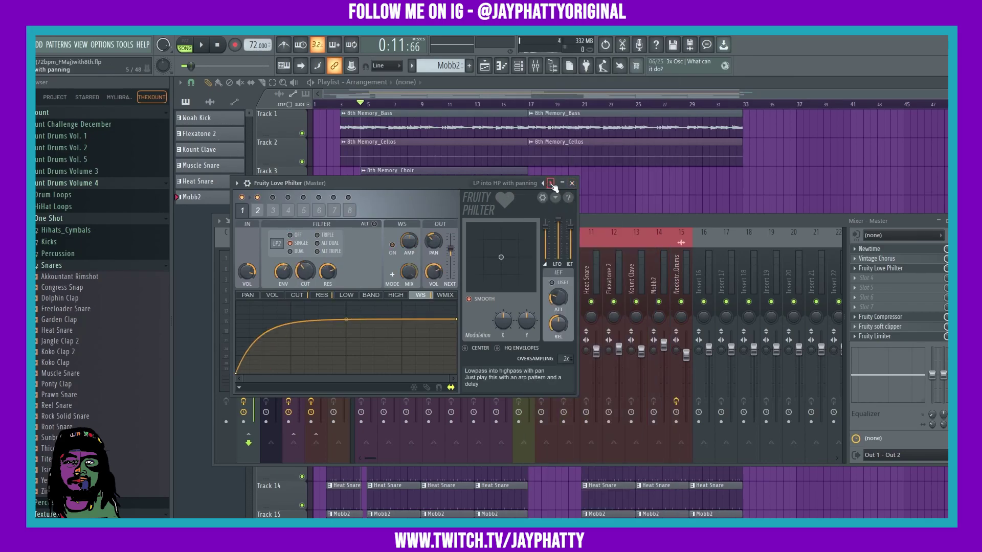
click(551, 184)
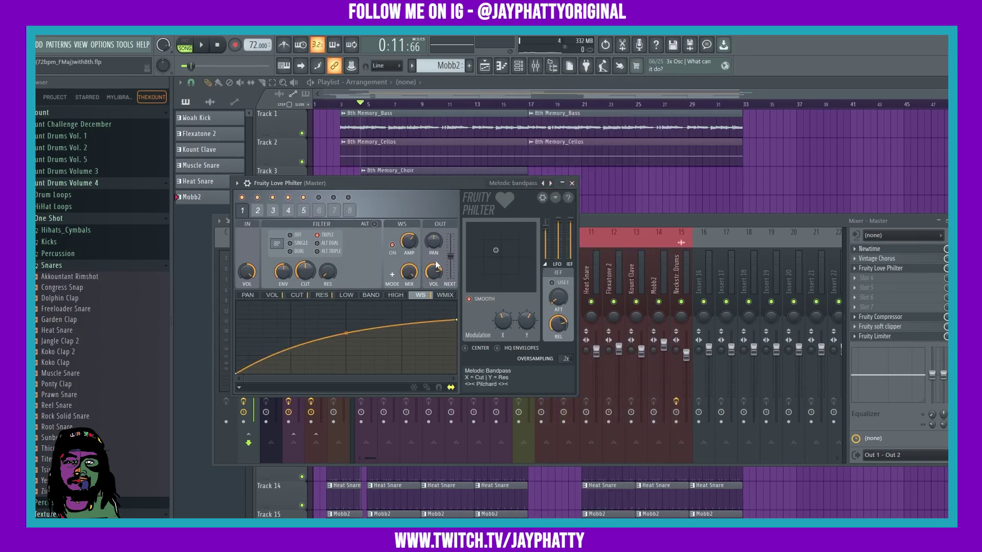
View each modulation curve in turn, from pan and volume through waveshaper to wet mix.
click(249, 297)
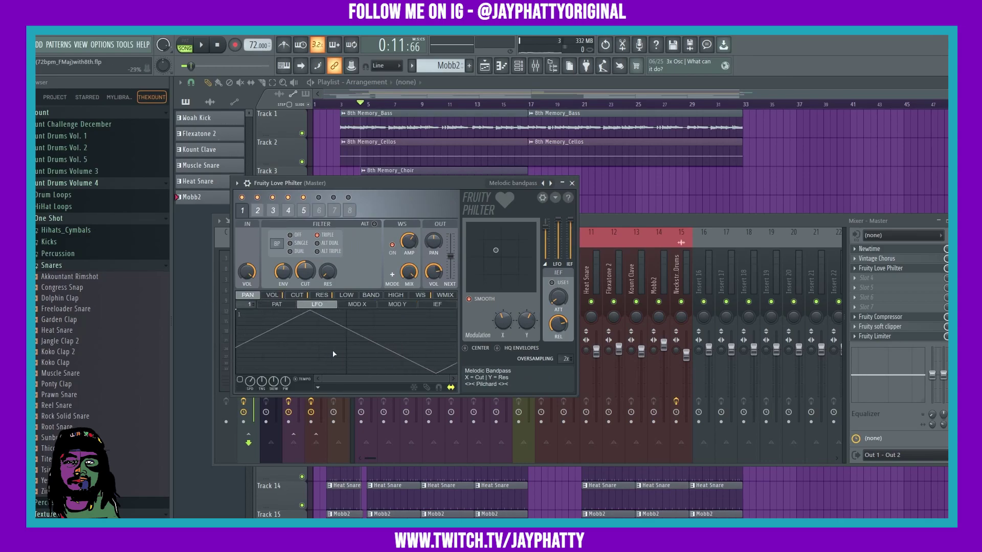
click(273, 296)
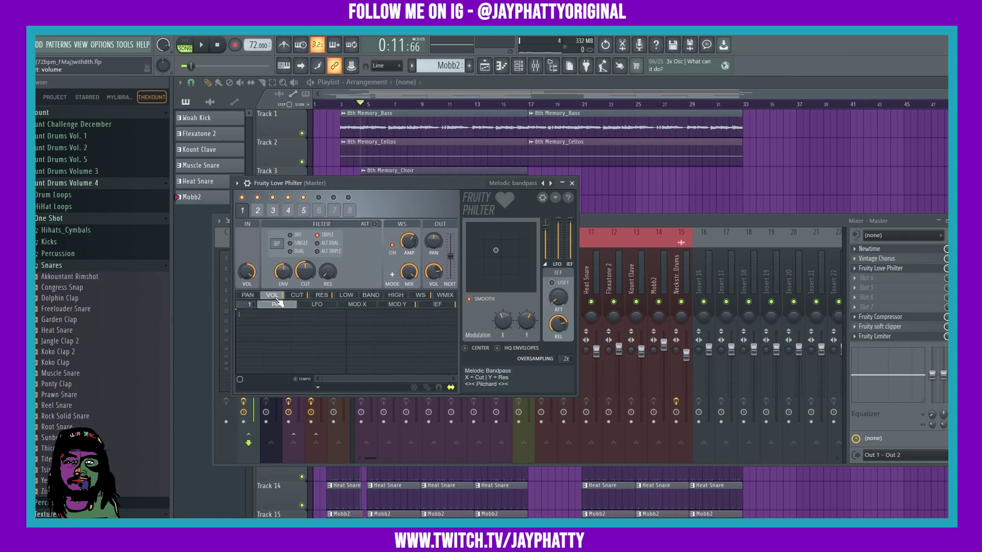
click(299, 297)
click(321, 297)
click(346, 296)
click(370, 296)
click(396, 296)
click(420, 296)
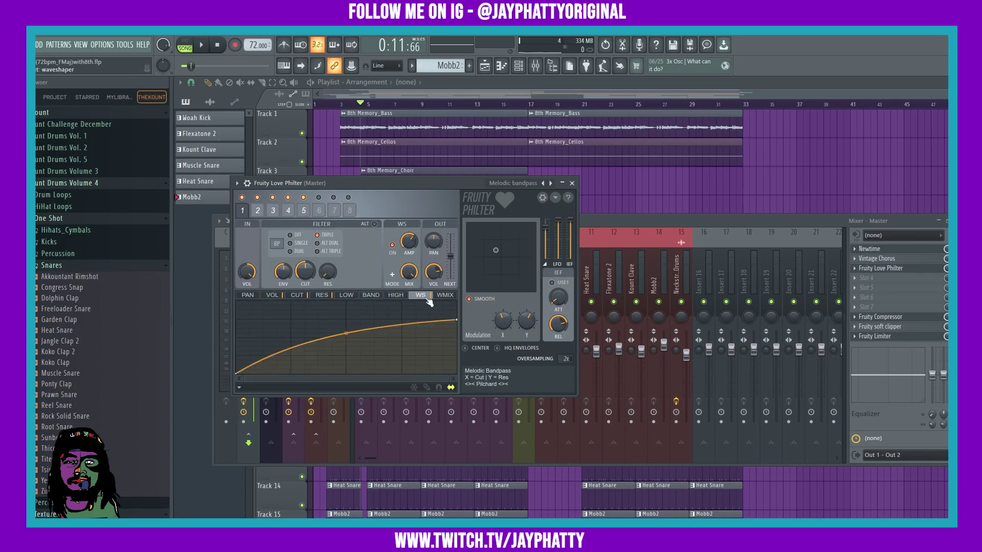
click(445, 296)
Revisit the waveshaper, band, cutoff and volume curves, then bring up the preset list.
click(420, 296)
click(371, 296)
click(297, 295)
click(273, 295)
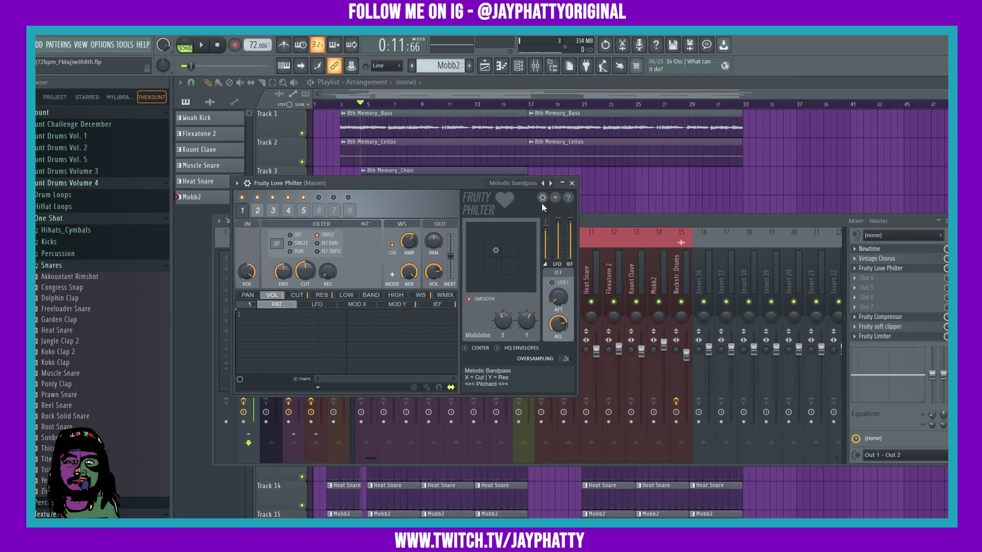
click(537, 187)
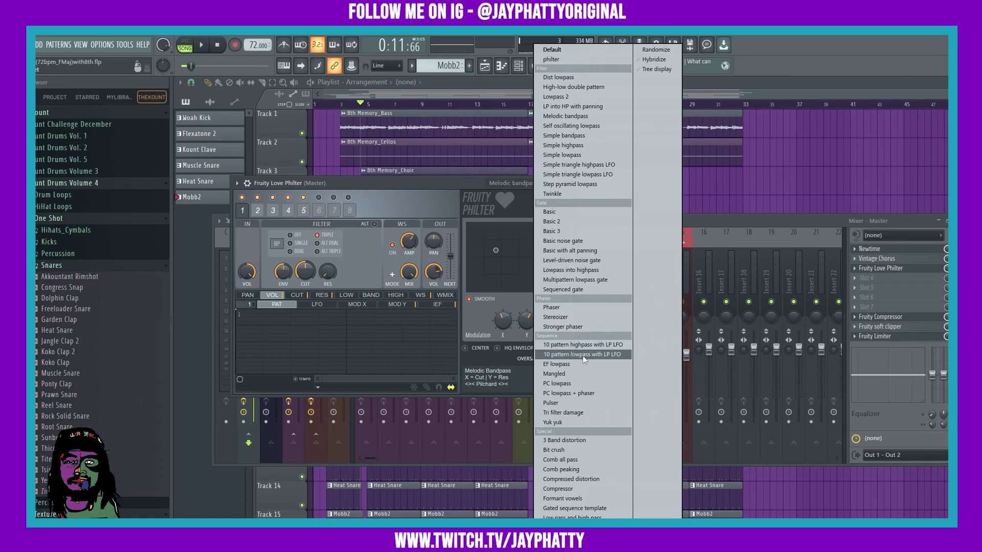
Load the PC lowpass + phaser preset and audition the song with it.
click(558, 394)
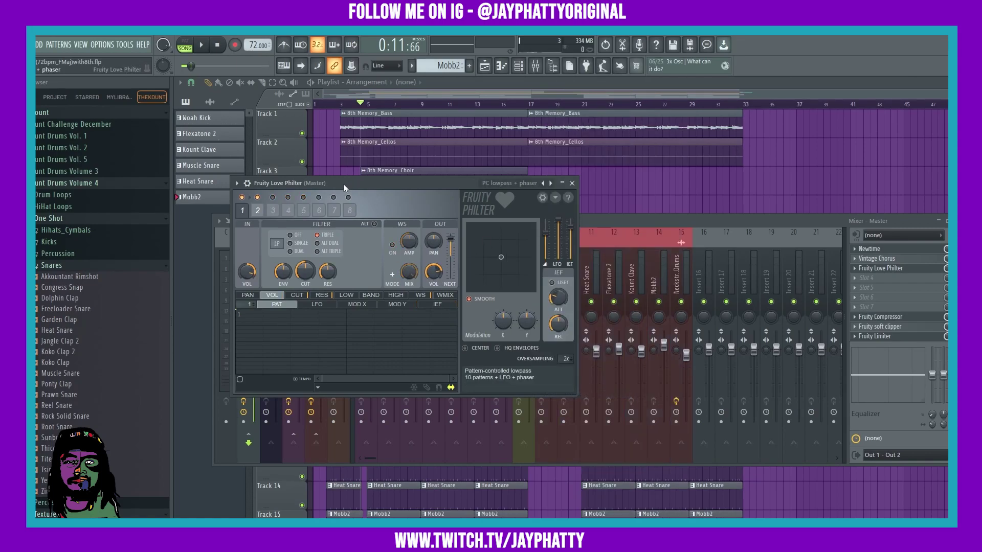
drag(342, 183, 403, 177)
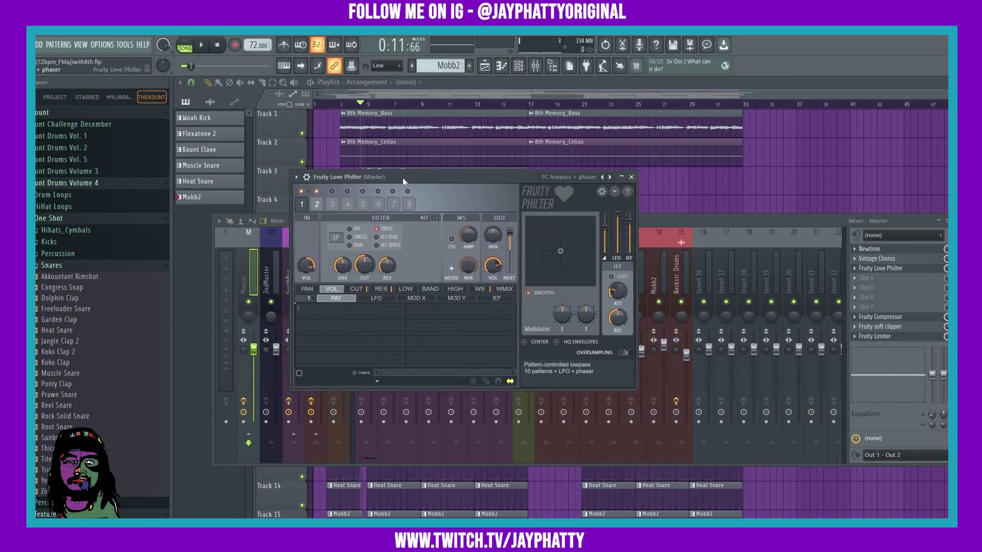
click(202, 46)
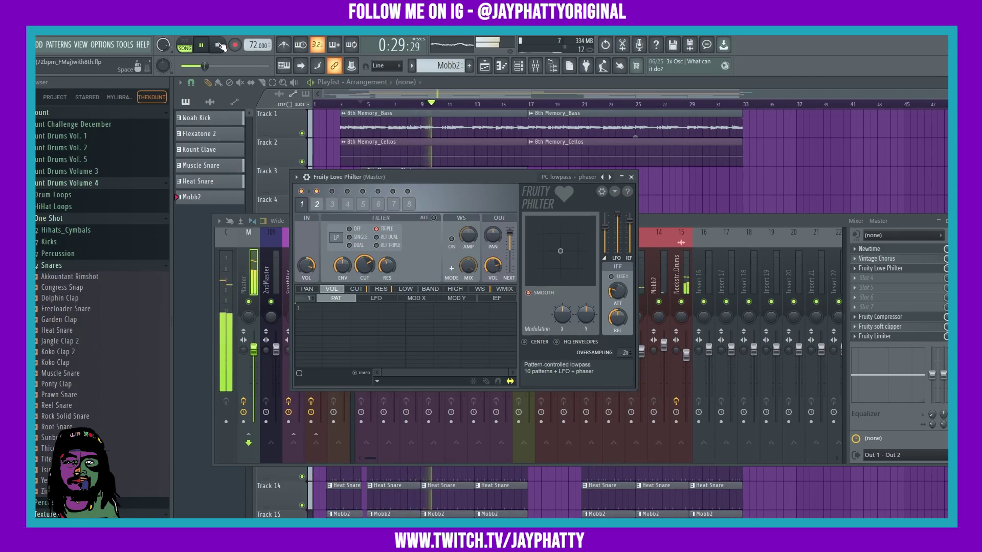
click(219, 46)
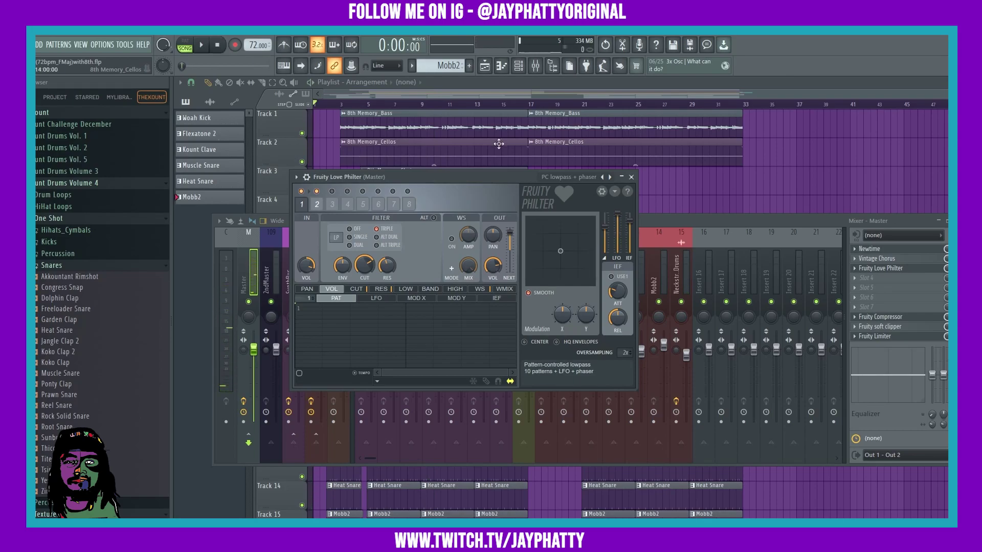
click(565, 183)
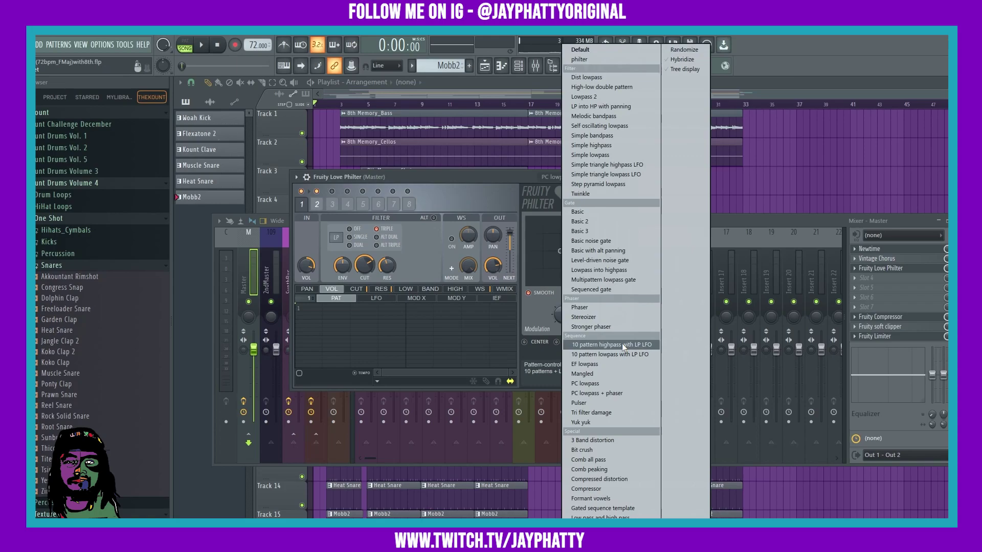
click(460, 179)
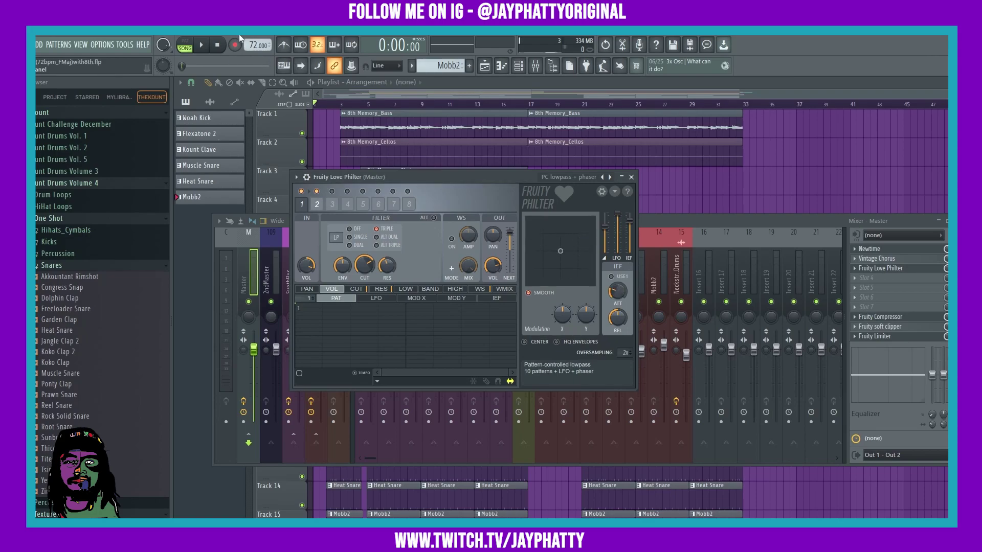
Play from around bar 4 and sweep the master Love Philter's XY point down.
click(343, 106)
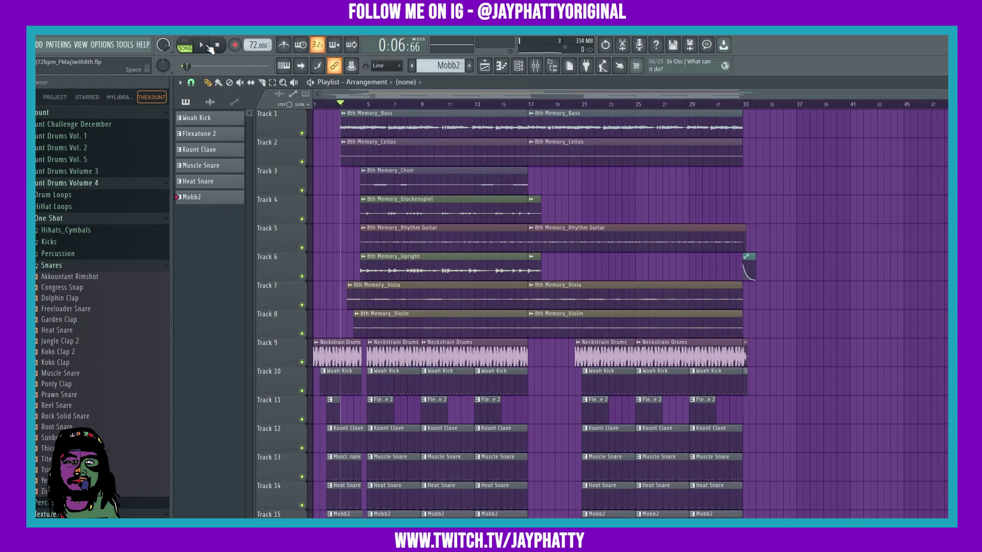
click(362, 105)
key(space)
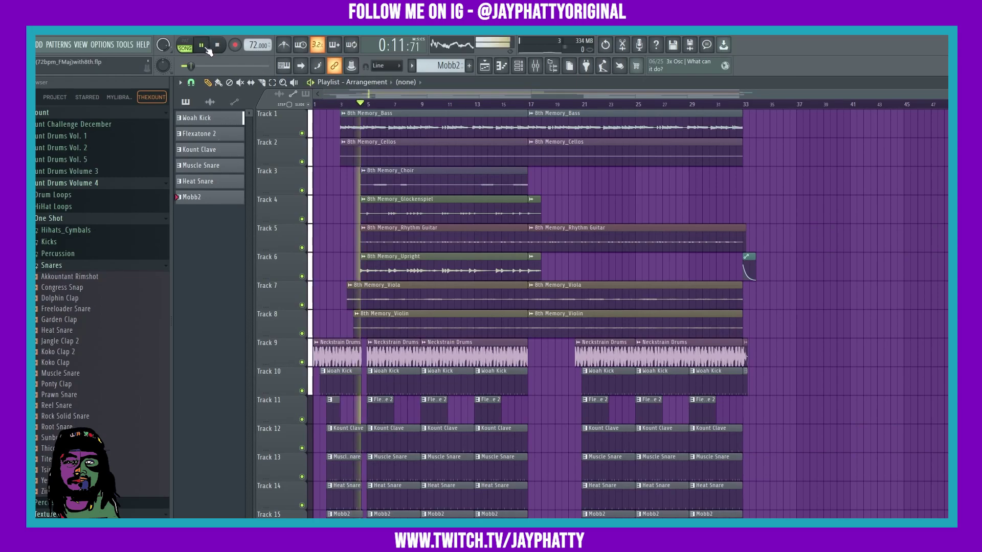
click(535, 66)
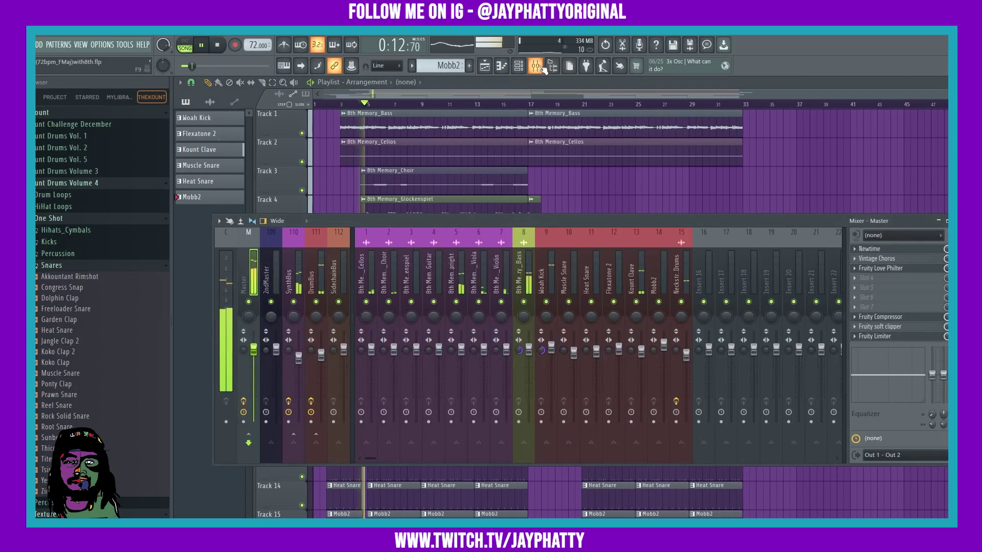
click(897, 268)
mouse_move(570, 228)
mouse_down()
mouse_move(547, 224)
mouse_move(531, 254)
mouse_move(538, 276)
mouse_move(586, 282)
mouse_move(590, 220)
mouse_move(531, 221)
mouse_move(544, 282)
mouse_move(591, 280)
mouse_move(591, 221)
mouse_move(530, 222)
mouse_move(590, 221)
mouse_move(573, 233)
mouse_move(583, 267)
mouse_move(579, 237)
mouse_up()
Rewind the song to the start and view filter patterns 1–5, ending on pattern 1.
click(217, 46)
click(217, 46)
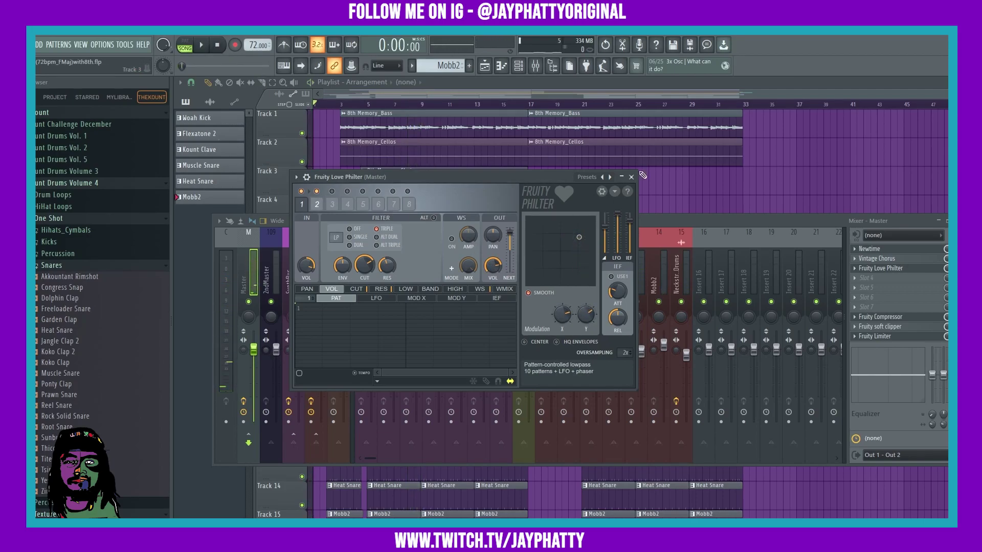
click(347, 206)
click(362, 204)
click(378, 205)
click(409, 205)
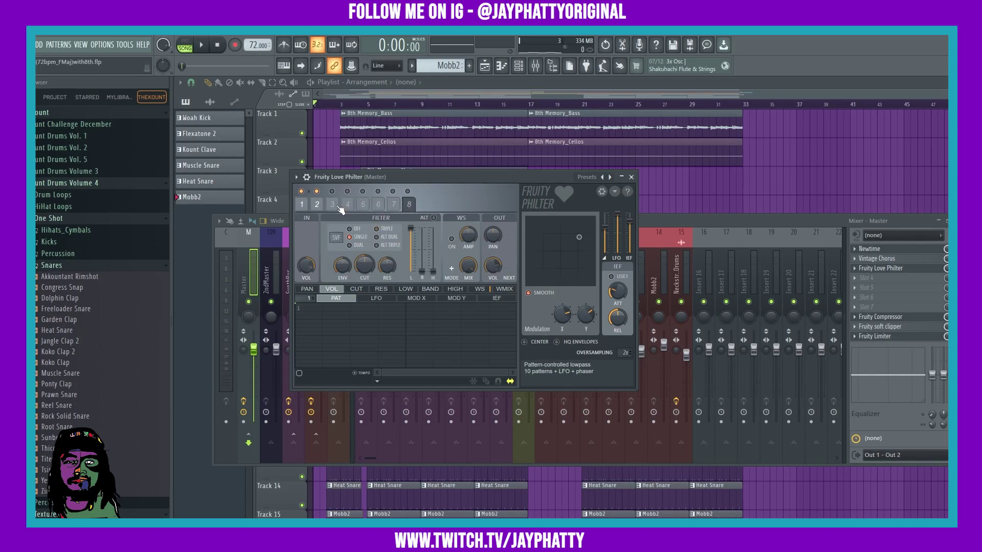
click(332, 205)
click(302, 206)
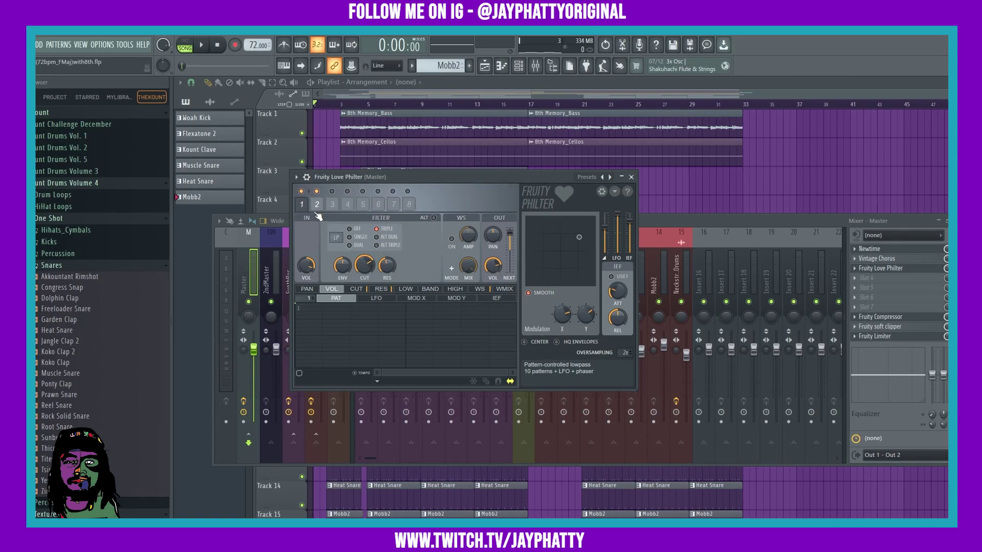
click(318, 205)
click(303, 205)
Toggle the LEDs for patterns 3, 4 and 5, turn 5 back off, and return to pattern 1.
click(332, 191)
click(347, 192)
click(363, 192)
click(363, 192)
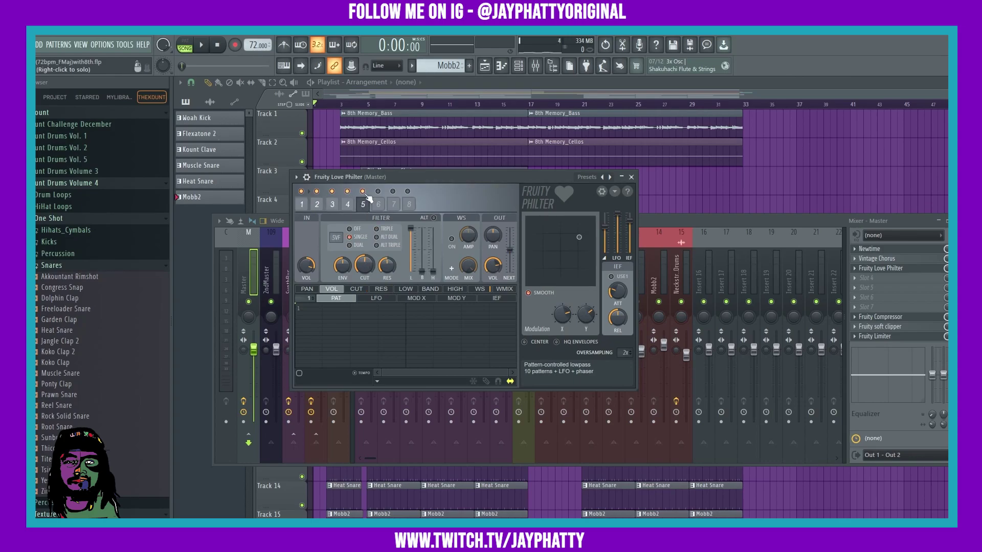
click(302, 205)
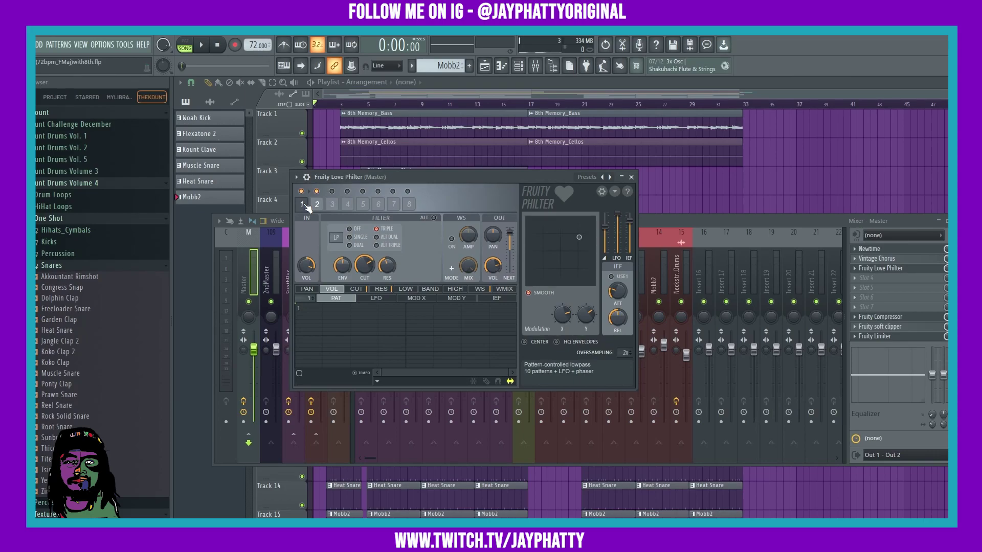
Review the Link to controller settings for the CUT and RES knobs, closing both unchanged.
drag(457, 177, 522, 171)
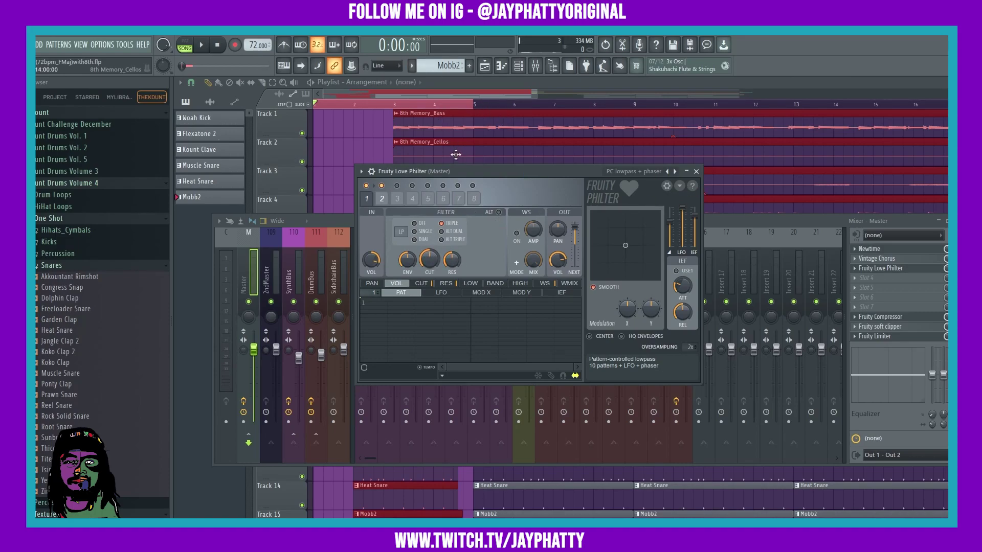
drag(459, 171, 509, 148)
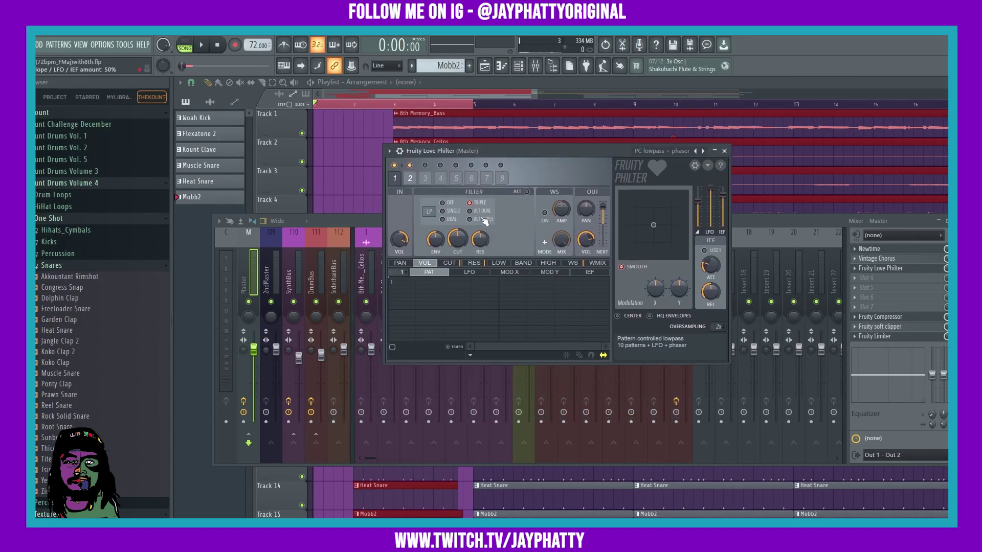
right_click(461, 244)
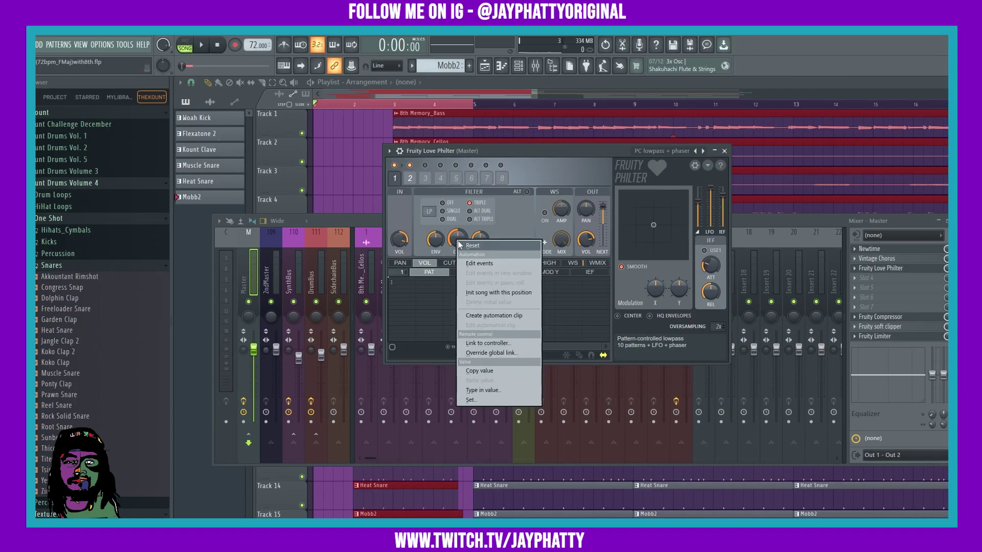
click(476, 339)
key(Escape)
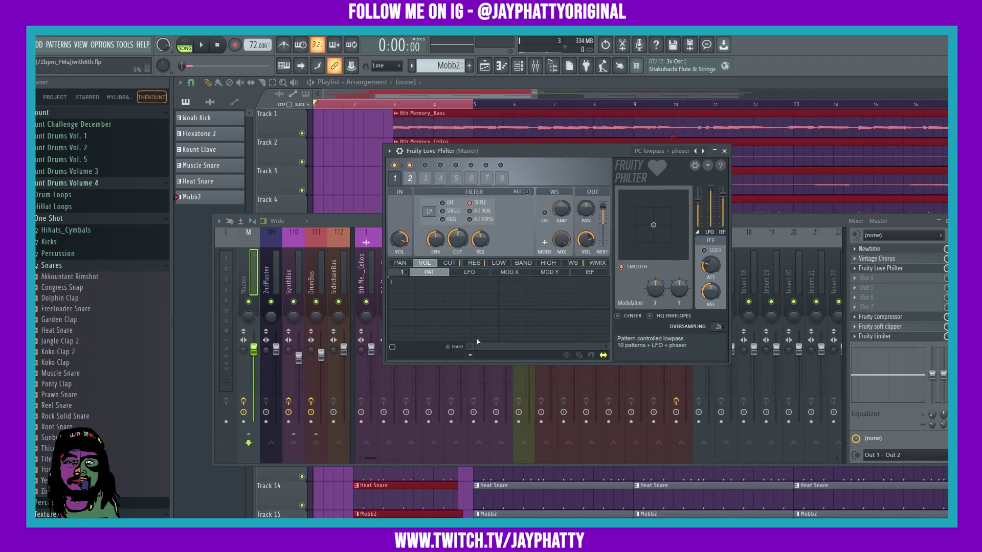
right_click(480, 247)
click(520, 355)
key(Escape)
Save the project and close the plugin and mixer windows.
key(ctrl+s)
key(F12)
scroll(629, 306, down, 4)
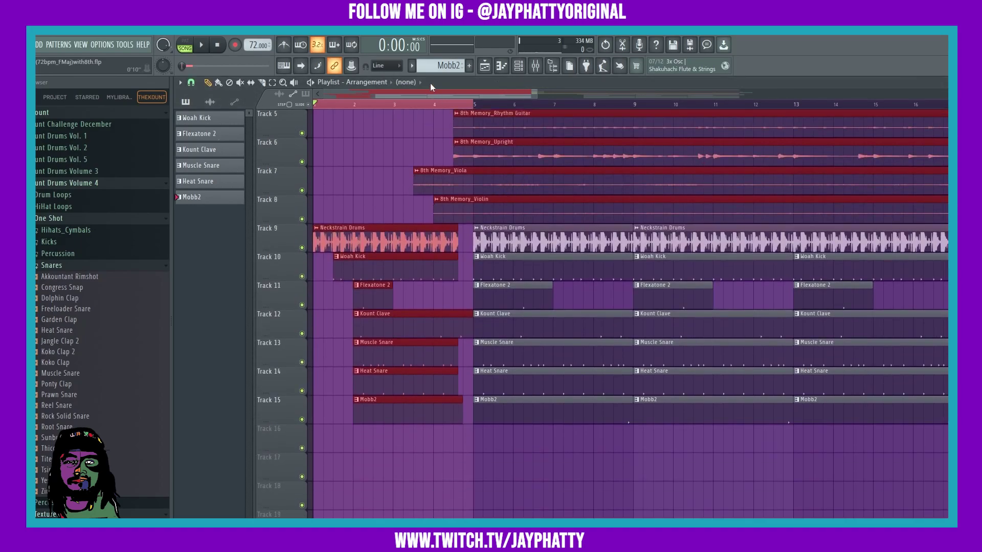
scroll(439, 67, down, 1)
Place an empty Pattern 8 clip on Track 16 stretched from bar 1 to bar 5.
click(347, 435)
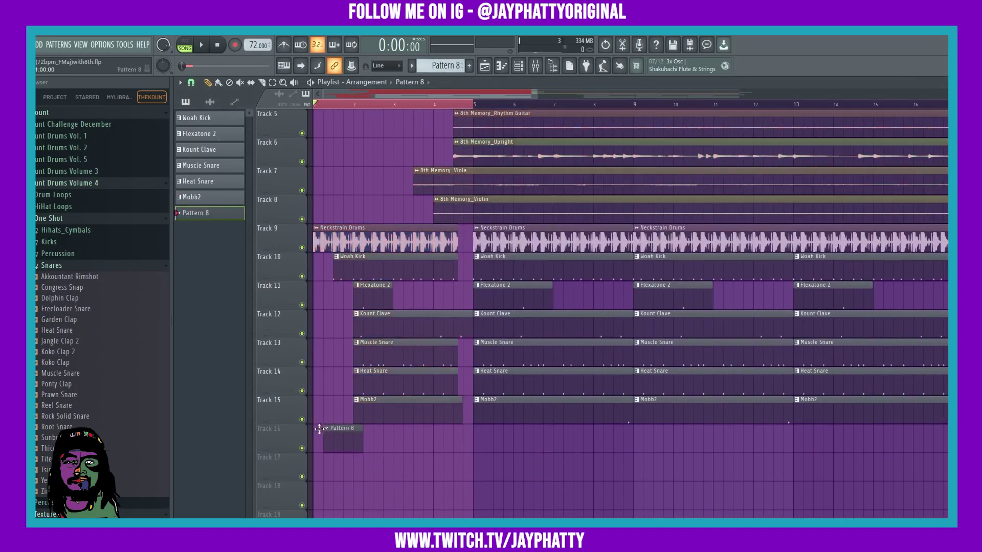
click(350, 436)
drag(351, 433, 472, 434)
Record a CUT knob sweep on the master Love Philter with Notes and automation recording.
click(537, 66)
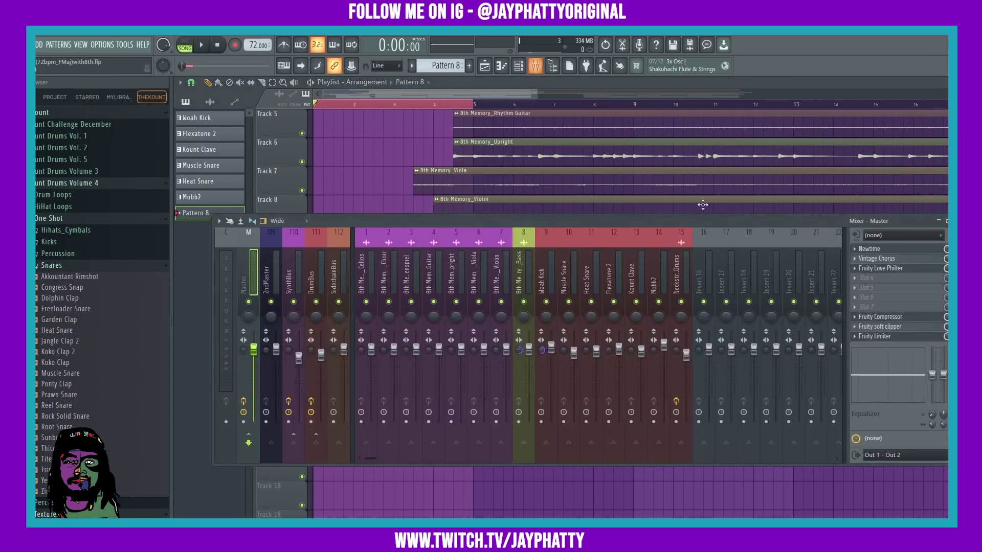
click(891, 269)
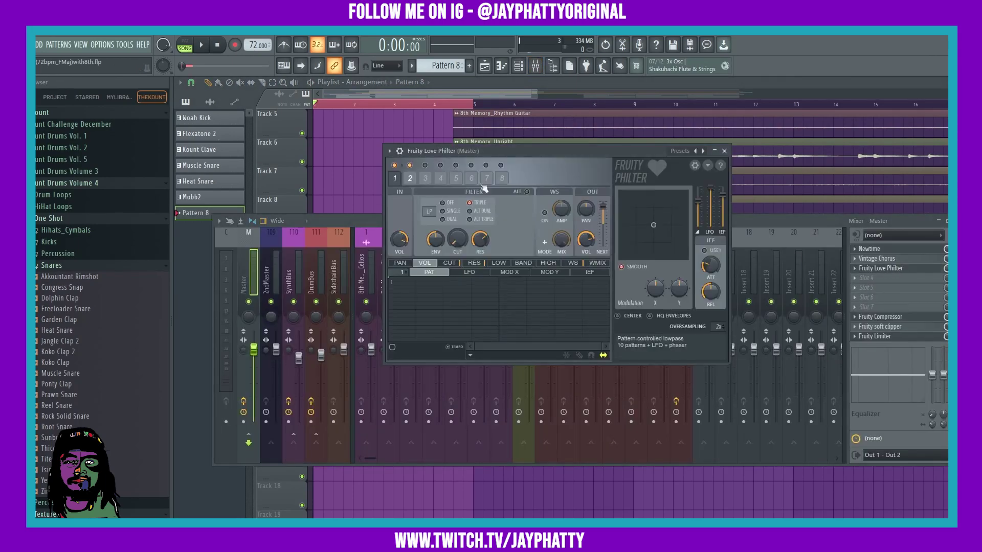
click(235, 44)
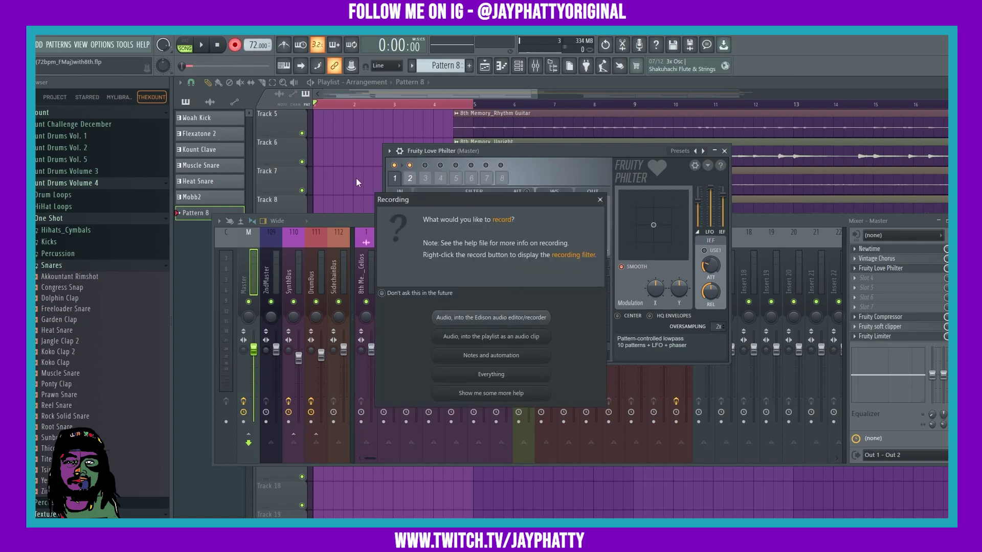
click(458, 358)
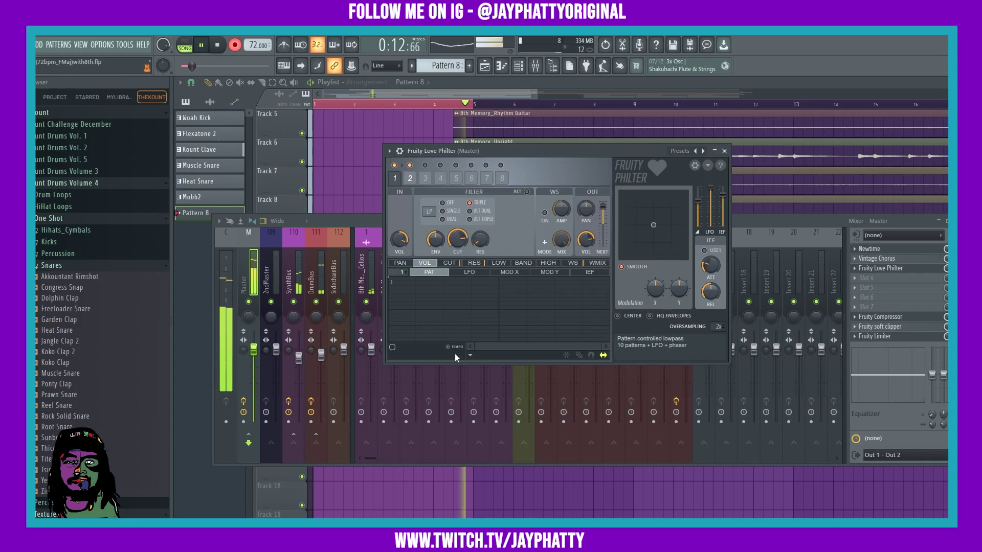
key(space)
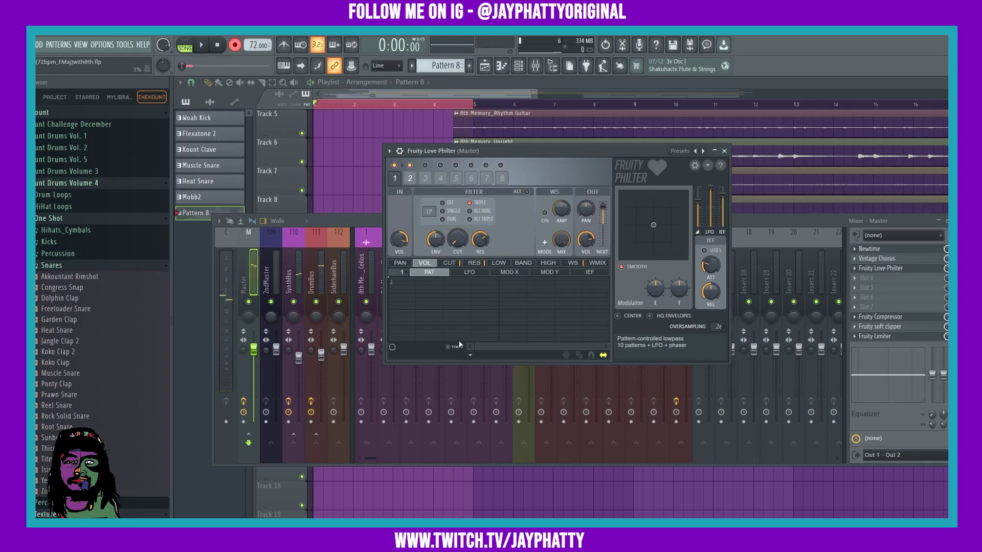
key(F12)
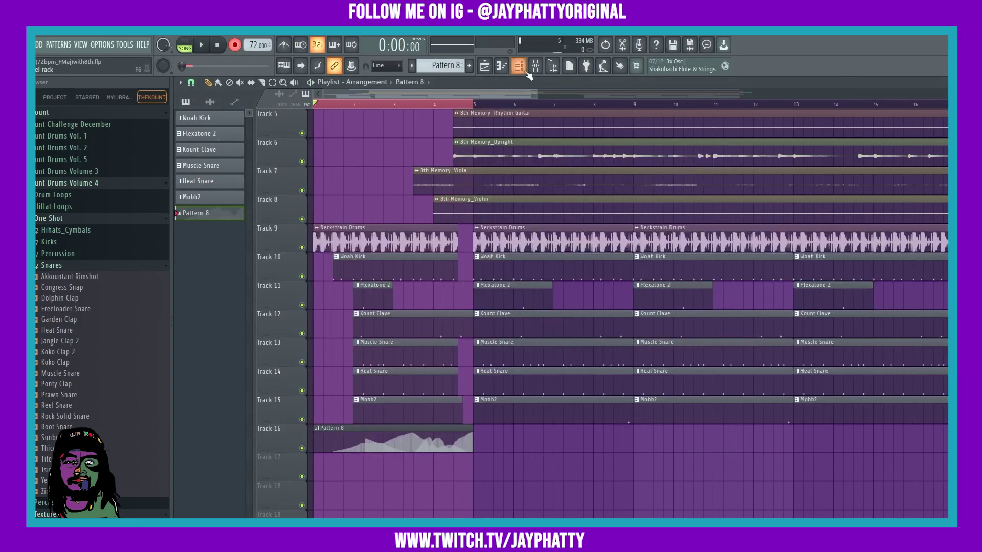
Create an automation clip for the master Love Philter's MIX knob.
click(527, 72)
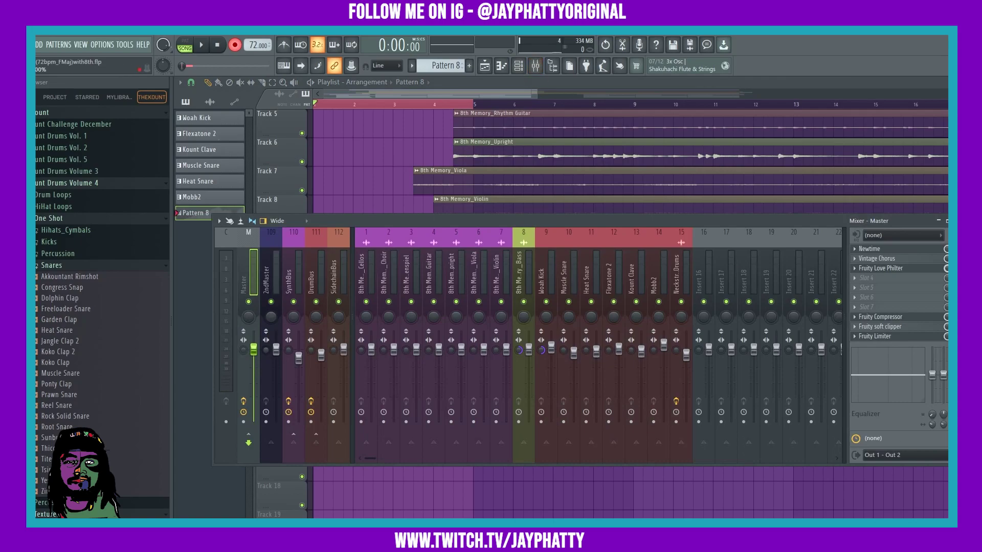
drag(740, 221, 479, 244)
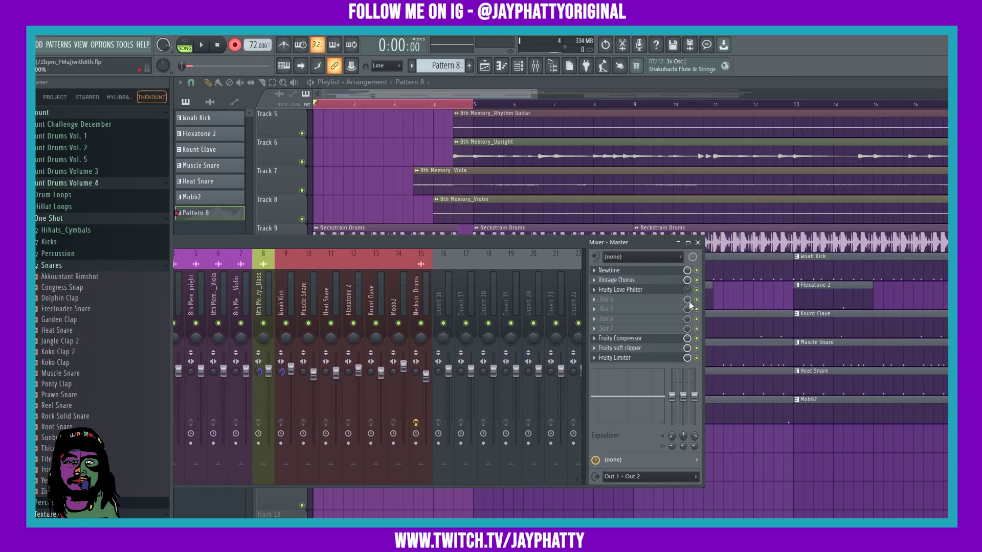
right_click(686, 295)
click(710, 370)
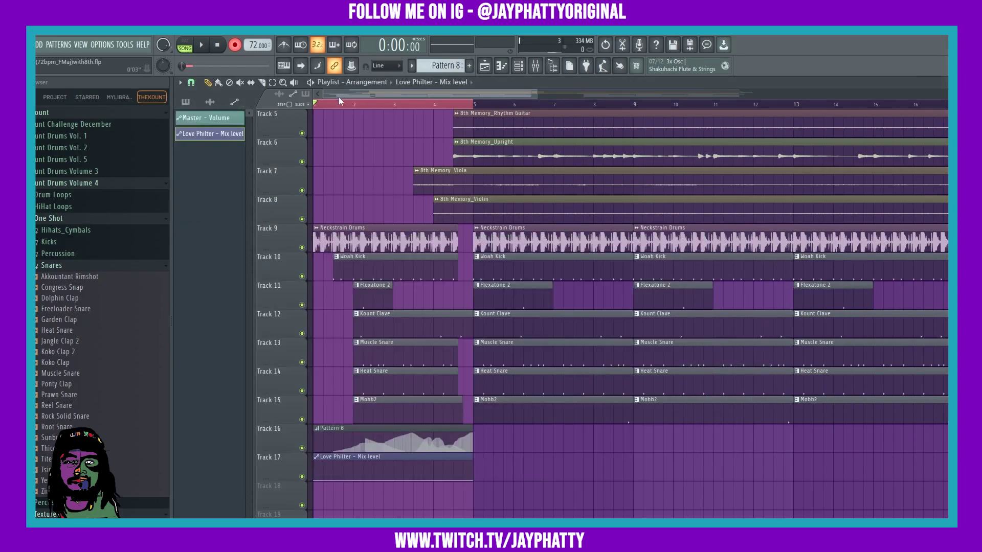
Raise the Mix clip's start point slightly and its end point to 100%, then play the intro.
scroll(338, 100, up, 5)
scroll(384, 382, down, 1)
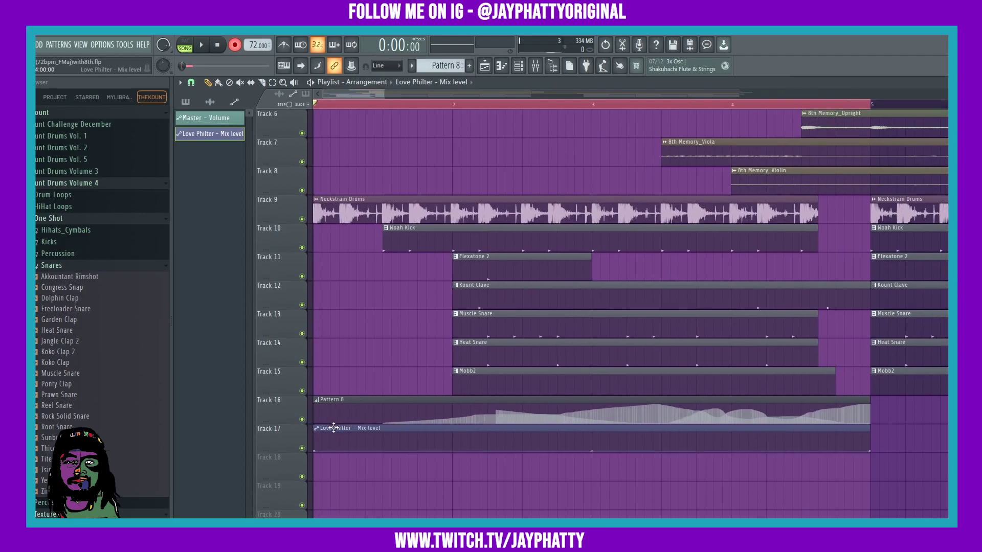
drag(314, 452, 326, 423)
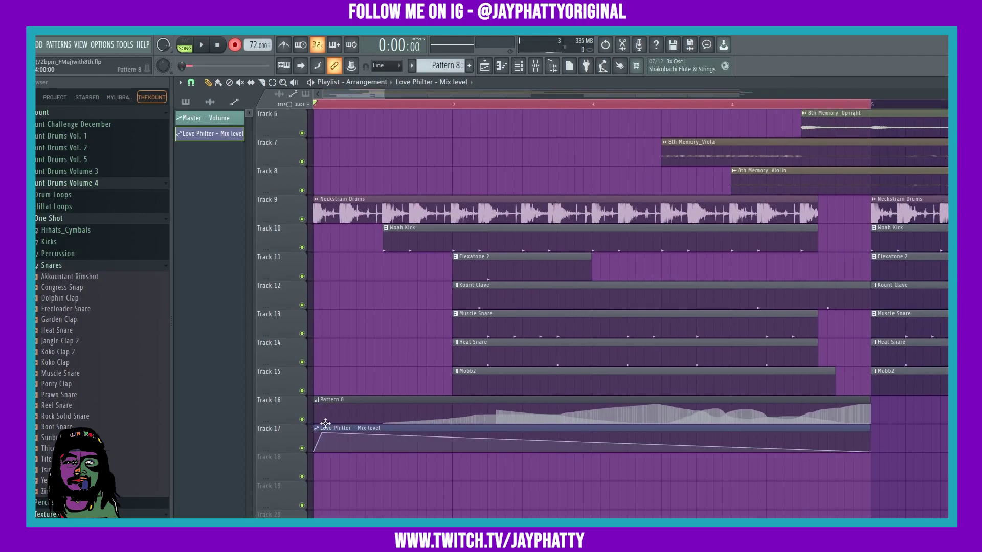
drag(870, 444, 865, 430)
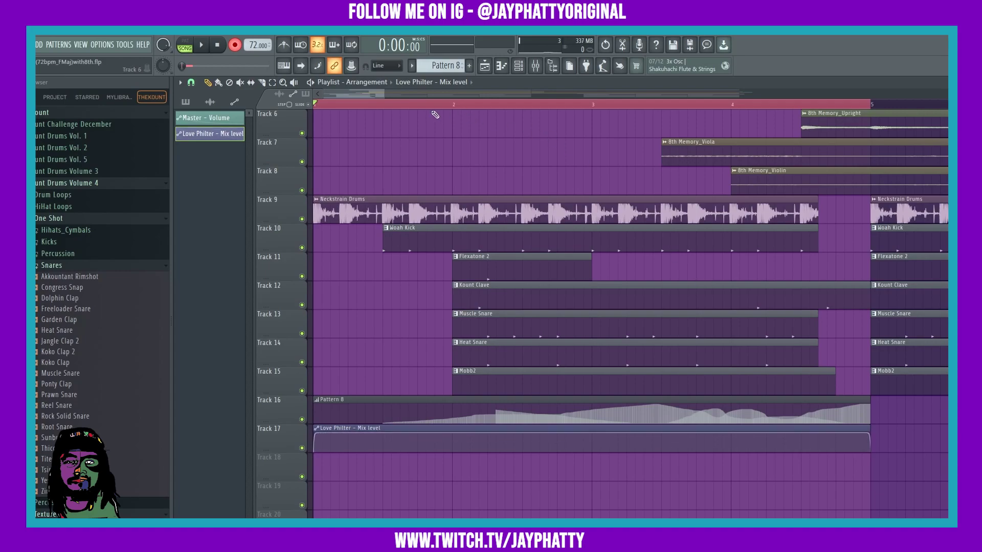
click(426, 104)
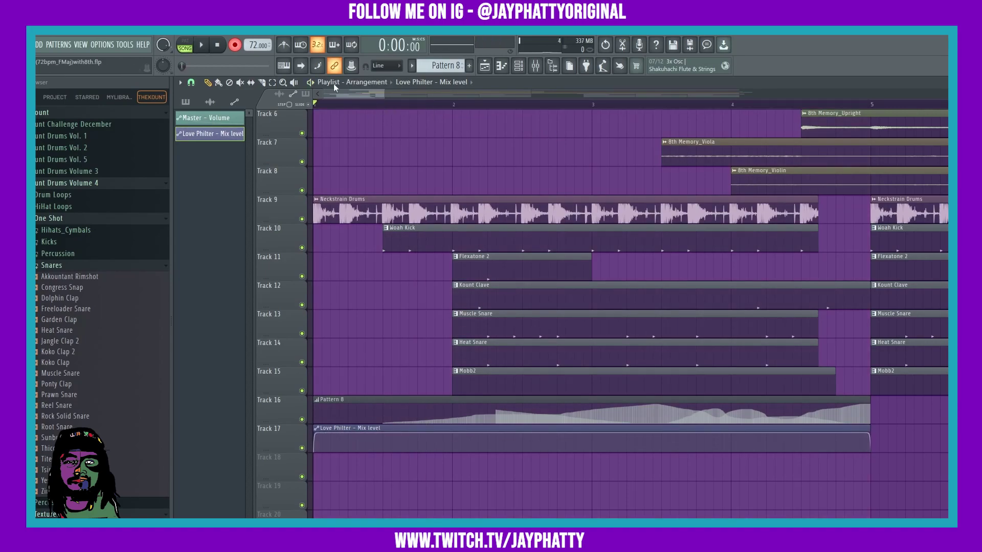
key(space)
scroll(366, 111, down, 5)
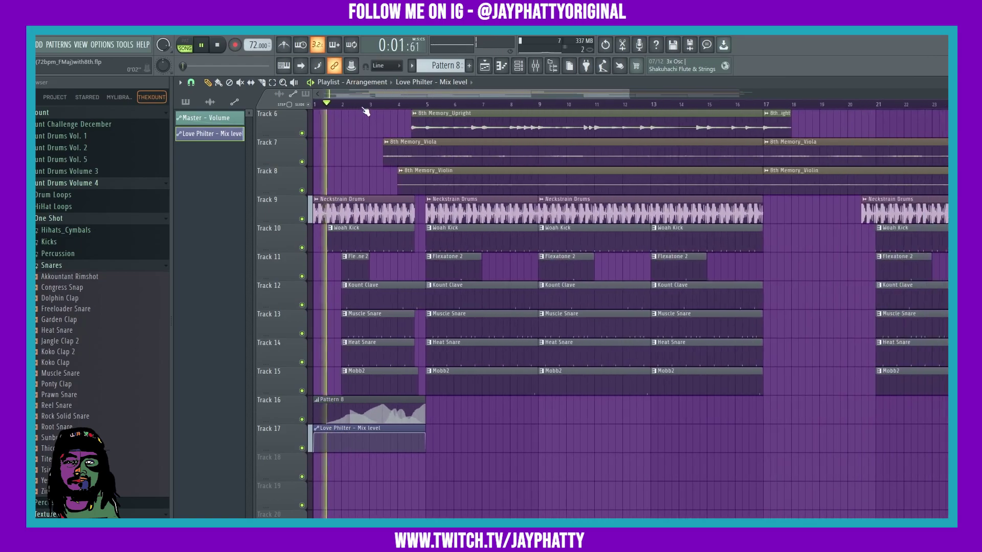
scroll(365, 111, down, 3)
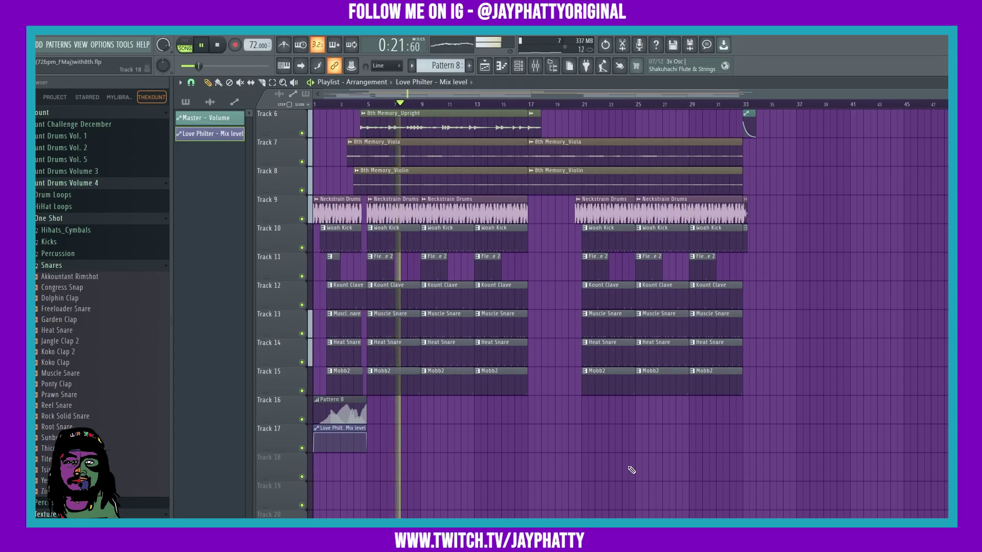
key(space)
Loop bars 5–17 and load Fruity Love Philter into an empty master slot.
click(371, 105)
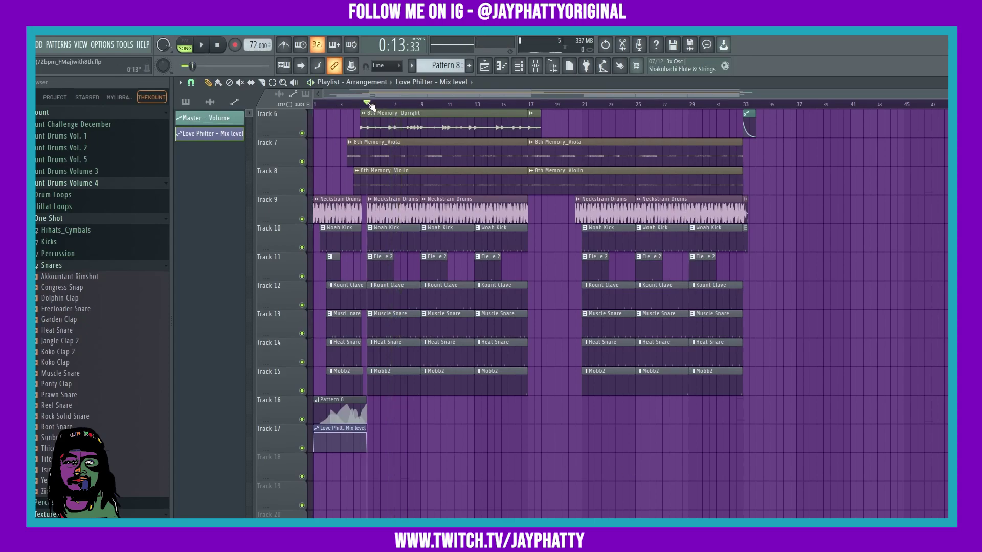
drag(371, 105, 523, 107)
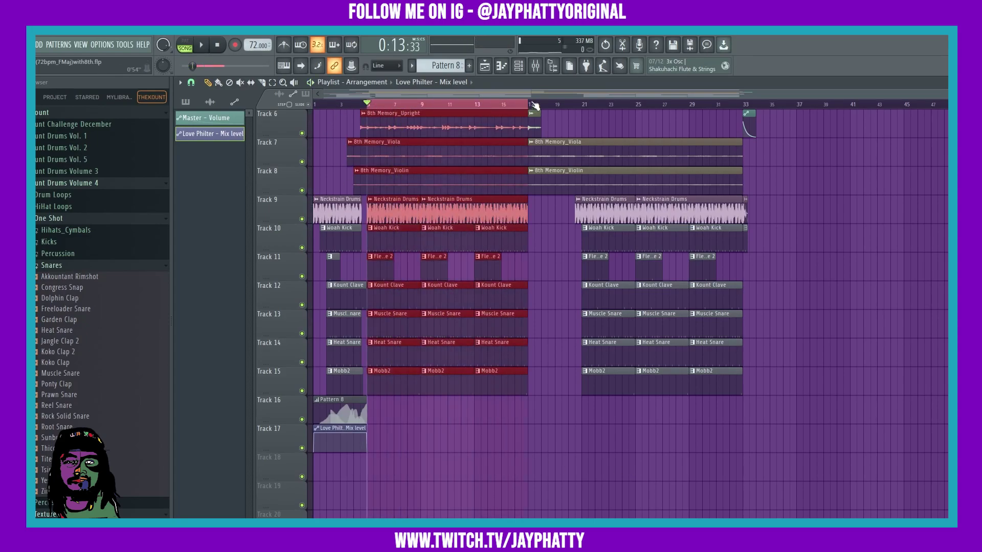
click(535, 65)
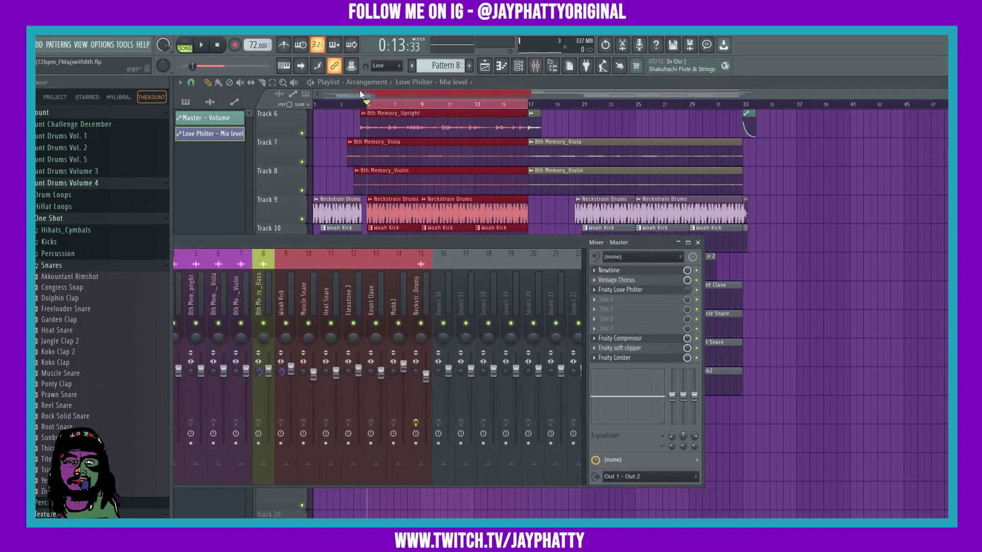
drag(268, 229, 467, 217)
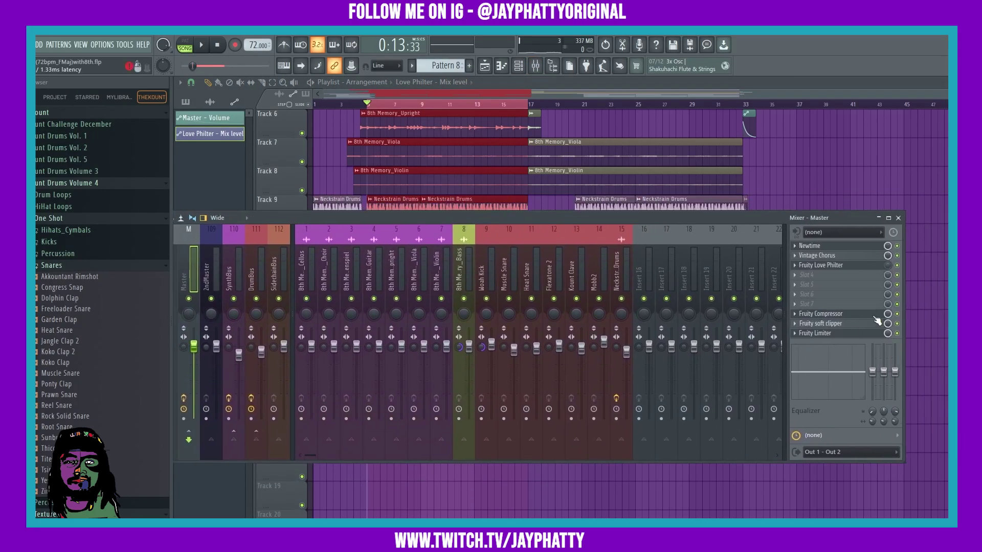
click(814, 276)
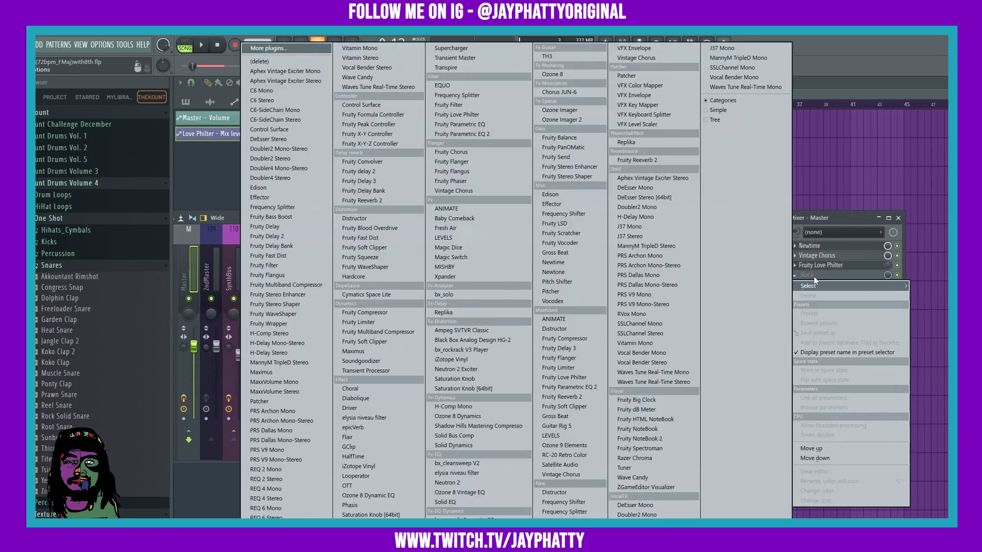
click(571, 377)
Tune the Philter's XY modulation point and lower cutoff to 72% while auditioning the verse.
drag(760, 259, 576, 251)
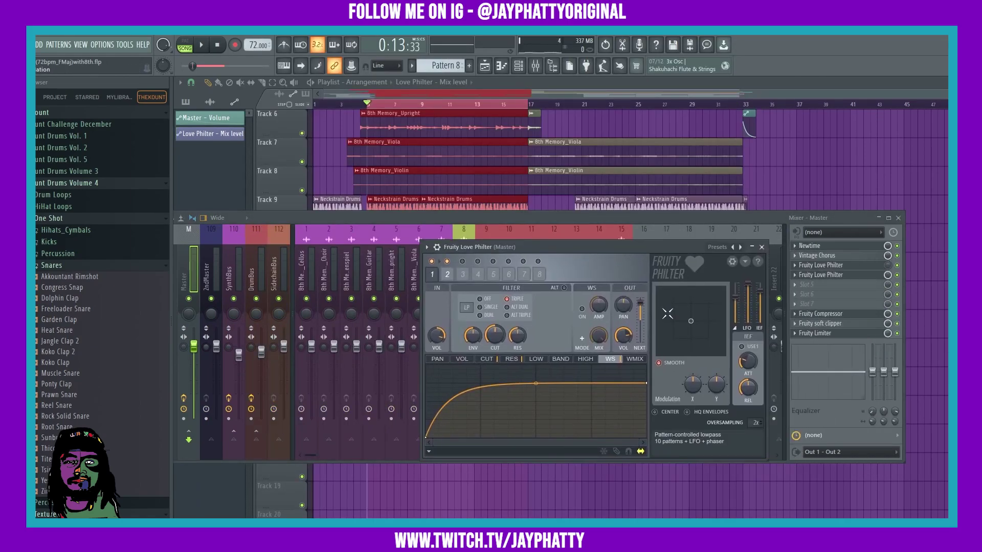
drag(690, 321, 713, 301)
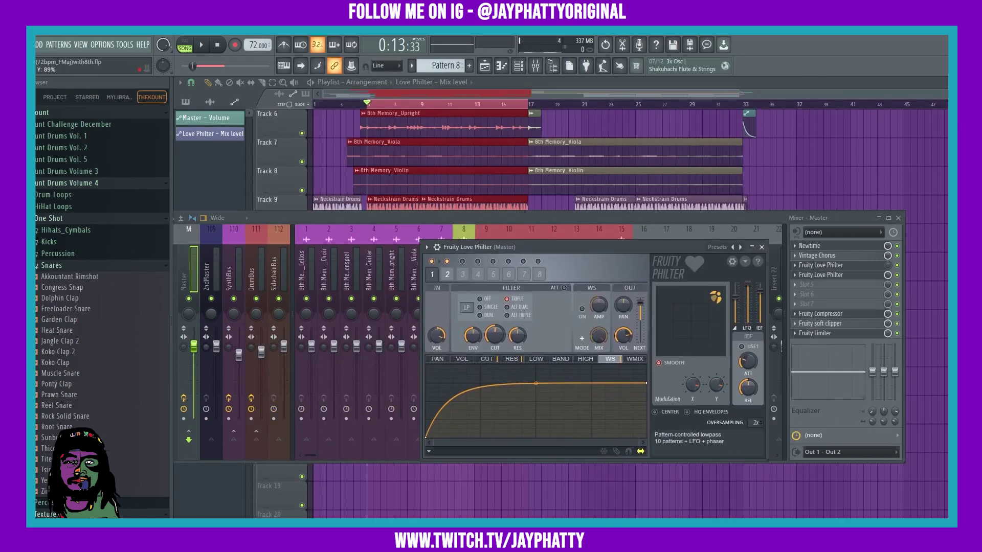
drag(715, 296, 719, 294)
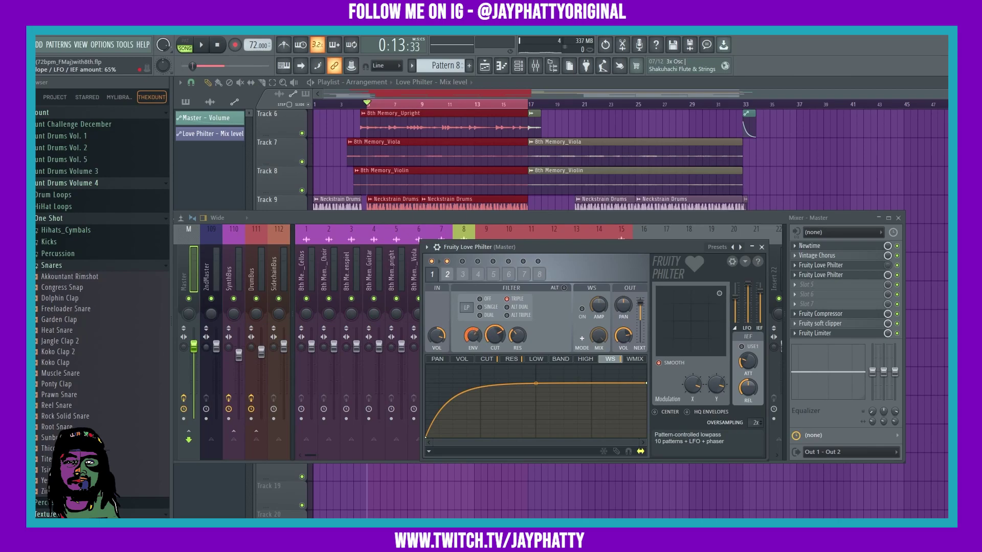
drag(495, 335, 495, 339)
key(space)
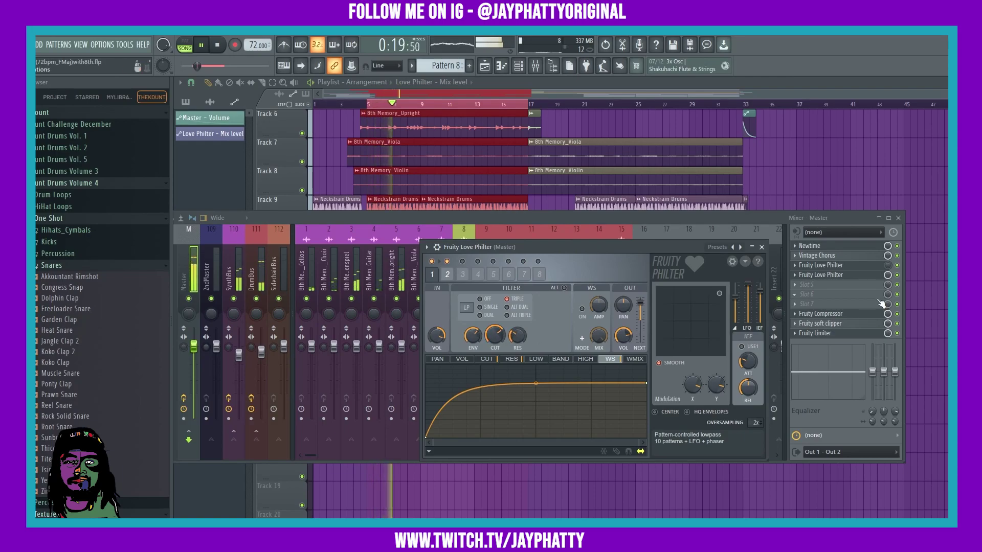
key(space)
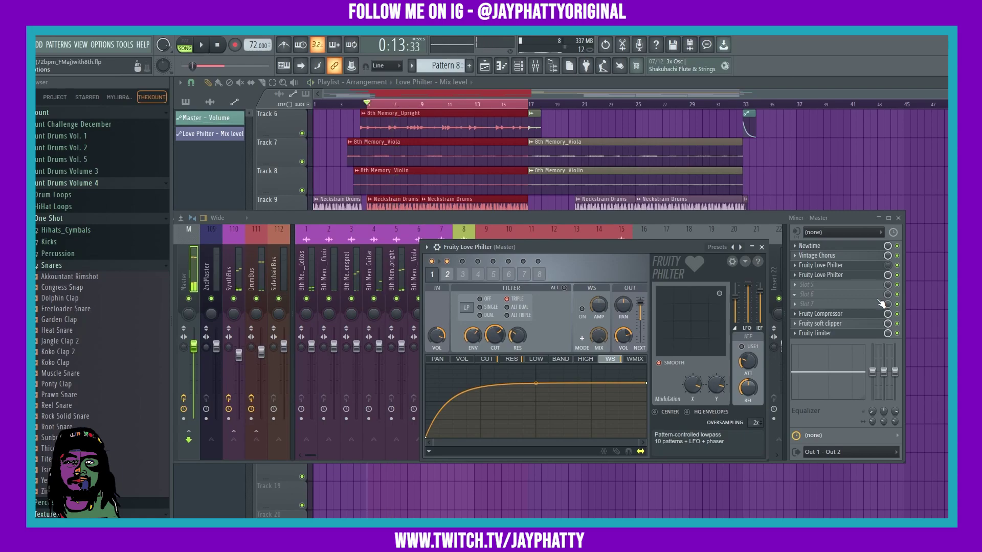
mouse_move(720, 293)
mouse_down()
mouse_move(665, 334)
mouse_move(707, 299)
mouse_up()
key(space)
key(space)
Create a Mix level #2 automation clip on Track 18 and raise its start point.
right_click(886, 277)
click(923, 353)
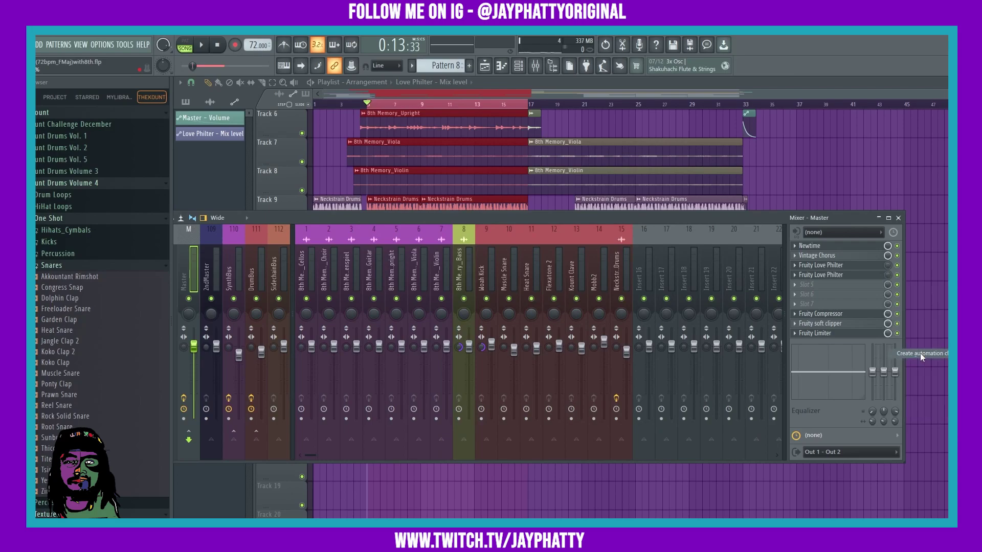
click(808, 210)
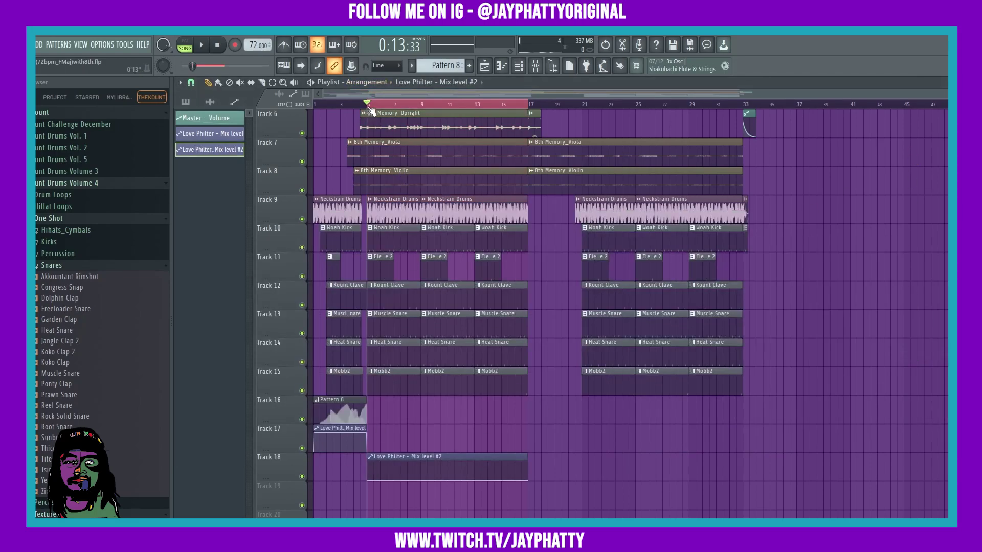
ctrl+scroll(372, 113, up, 4)
scroll(375, 505, up, 1)
drag(375, 505, 374, 499)
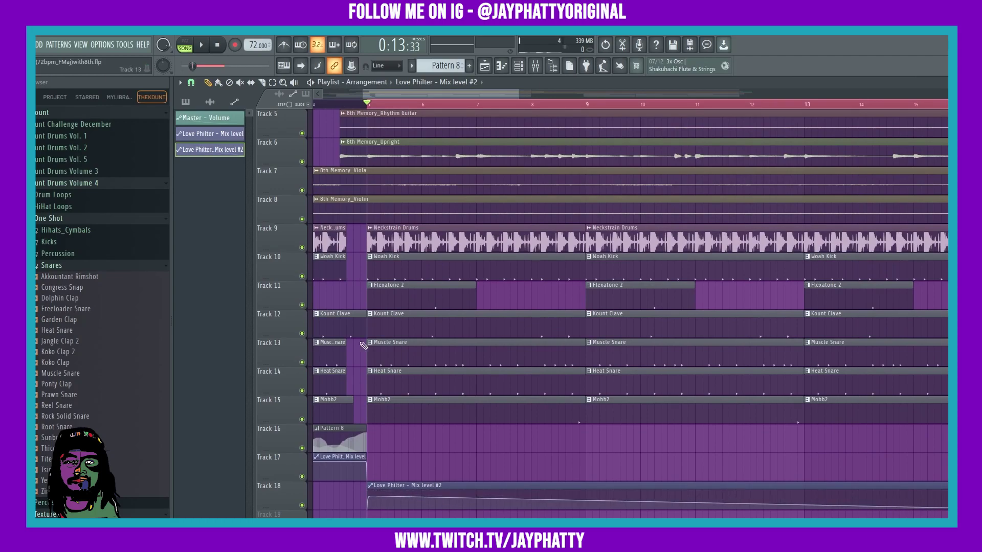
Lower the clip's end point slightly and place the song position at bar 4.
scroll(432, 109, down, 3)
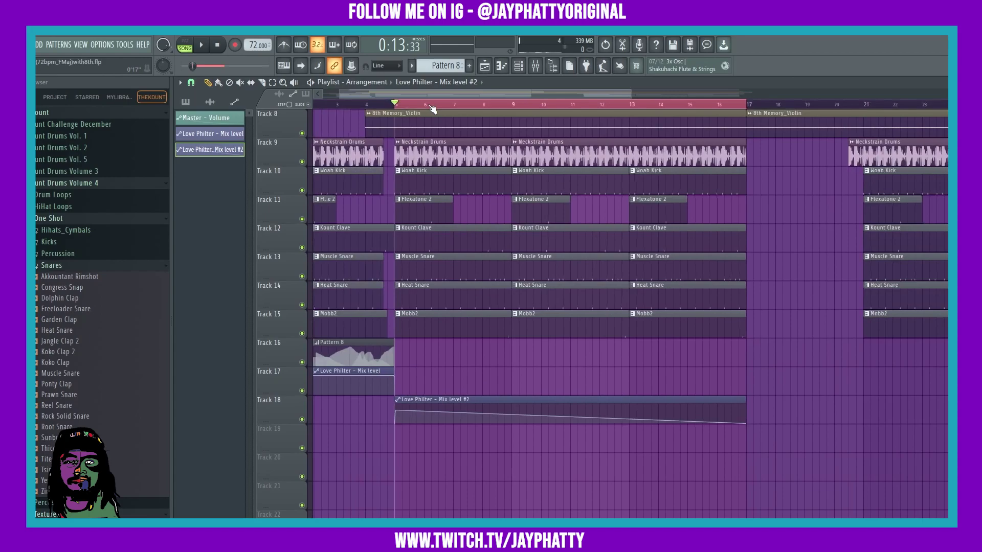
right_click(398, 412)
click(456, 441)
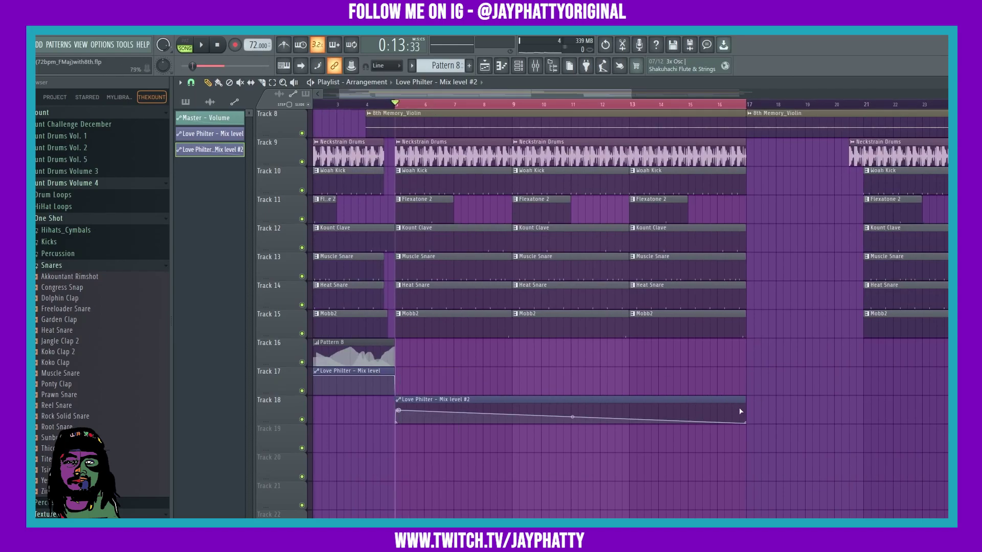
scroll(756, 101, up, 4)
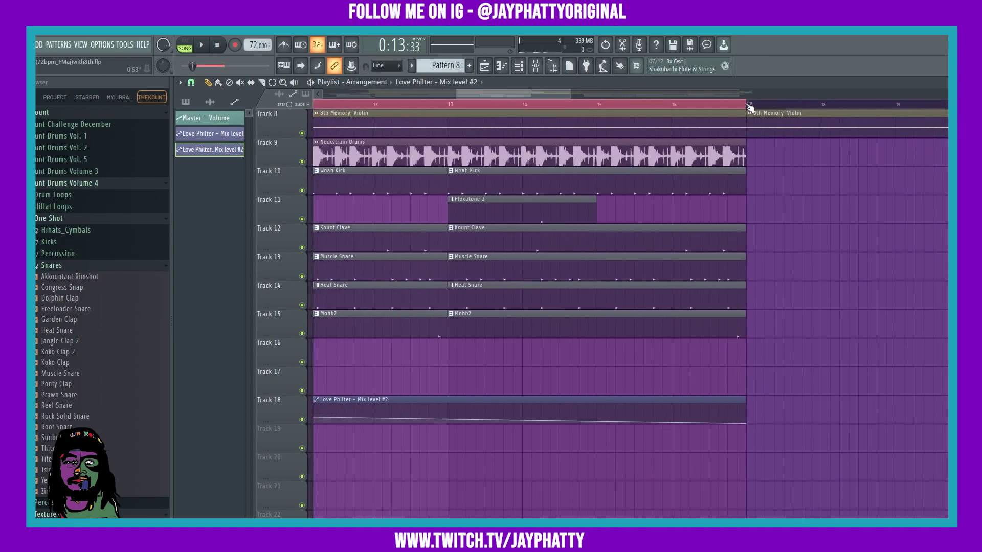
right_click(741, 408)
key(Escape)
drag(741, 408, 741, 410)
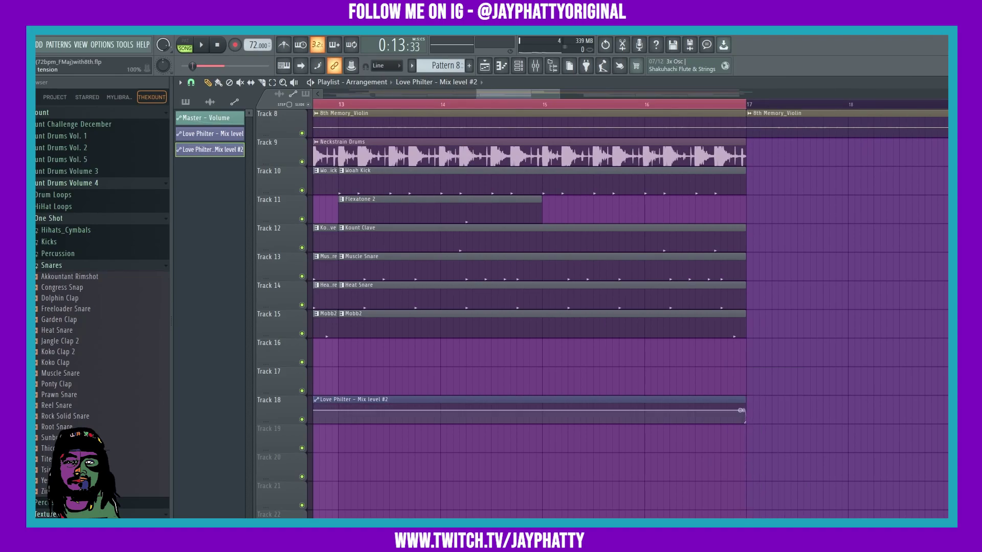
scroll(603, 106, down, 8)
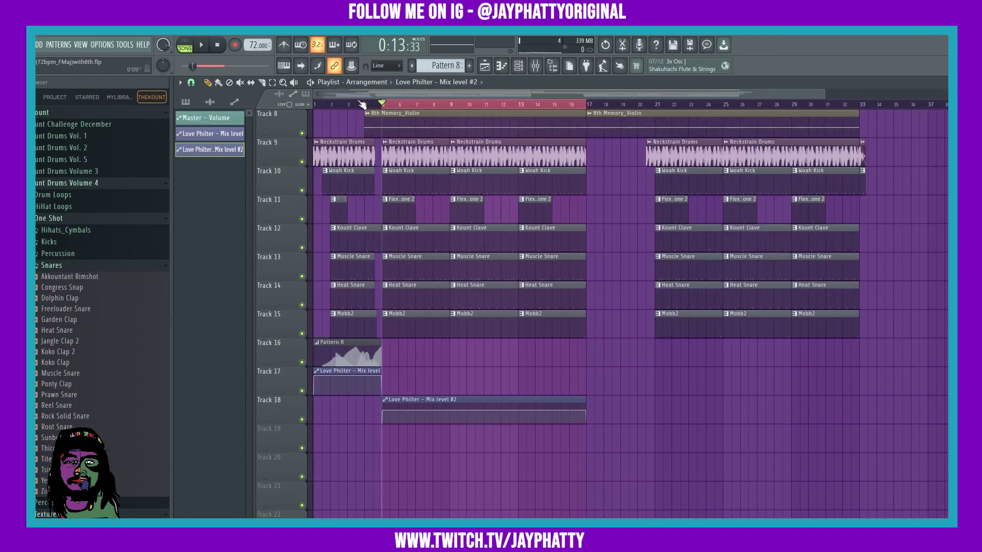
click(364, 105)
Add points to the Track 18 Mix level #2 curve, raising one to 100%, and play back.
key(space)
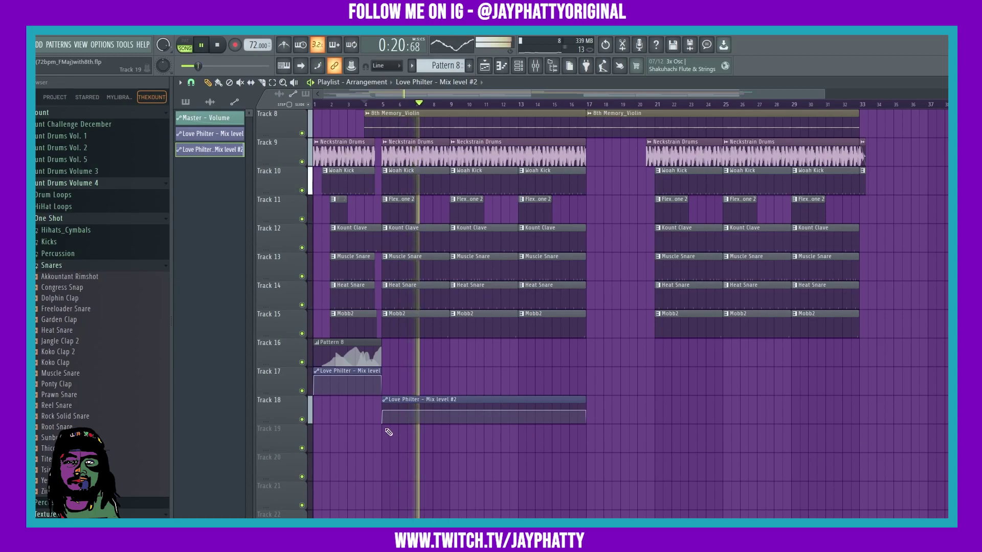
key(space)
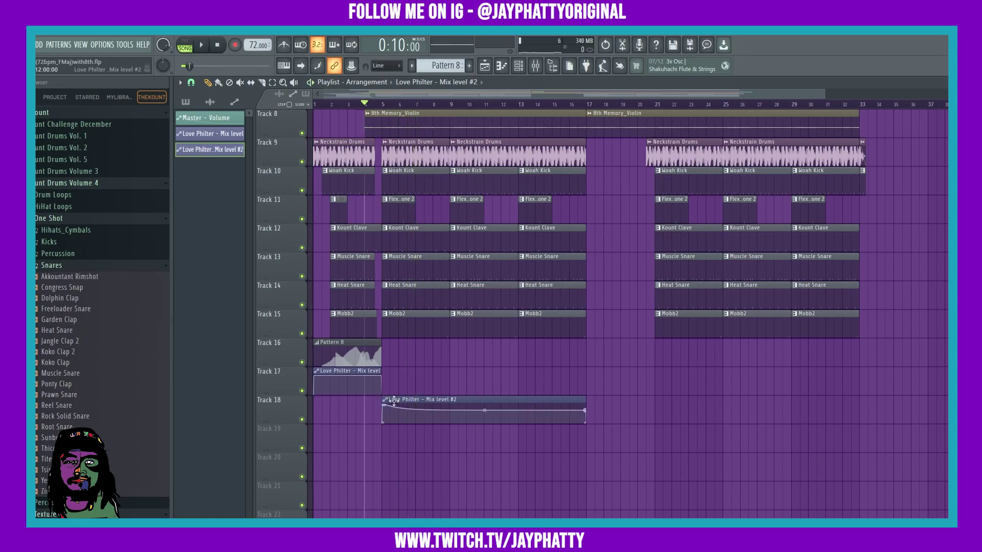
right_click(416, 410)
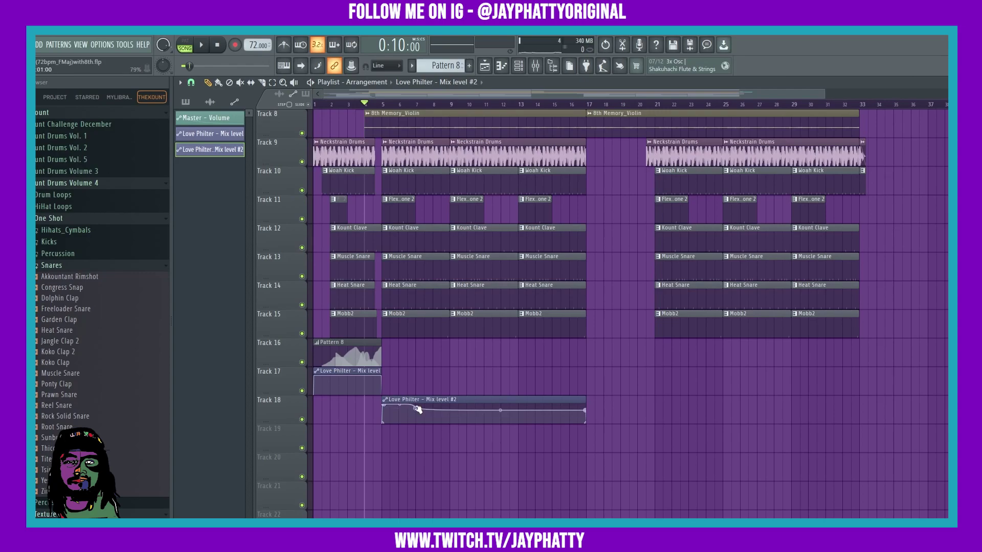
right_click(449, 412)
drag(480, 410, 480, 404)
right_click(545, 412)
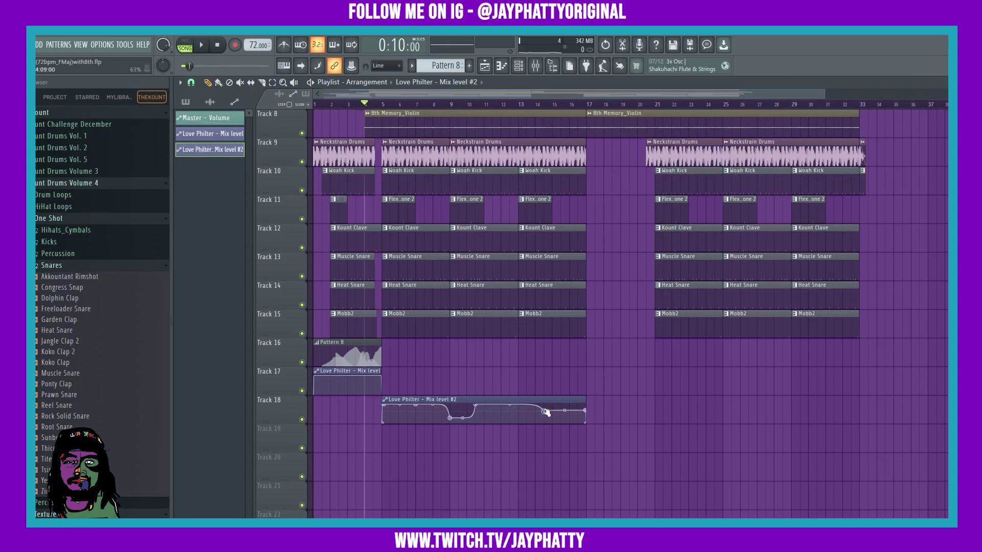
key(space)
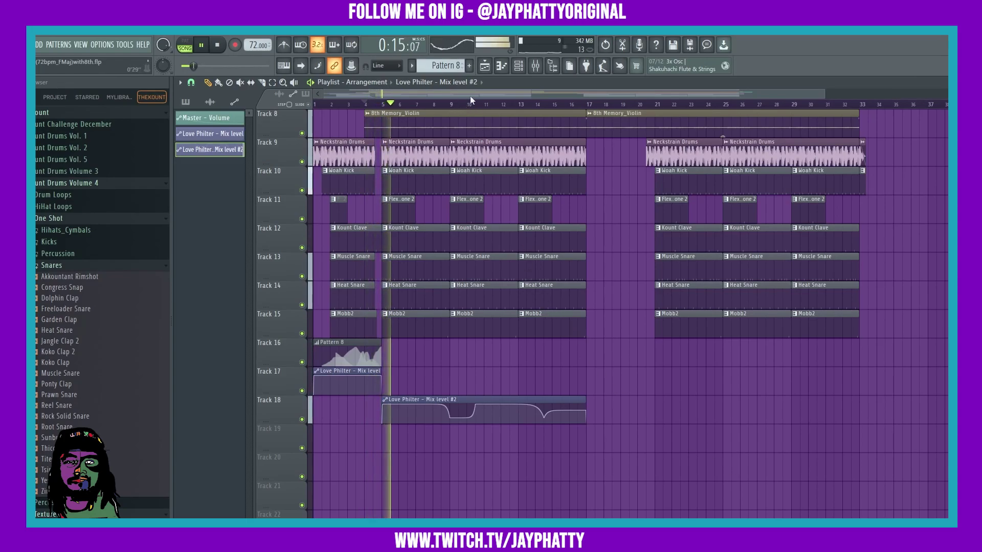
Set the second Love Philter's XY modulation point near the centre and return to the playlist.
click(533, 66)
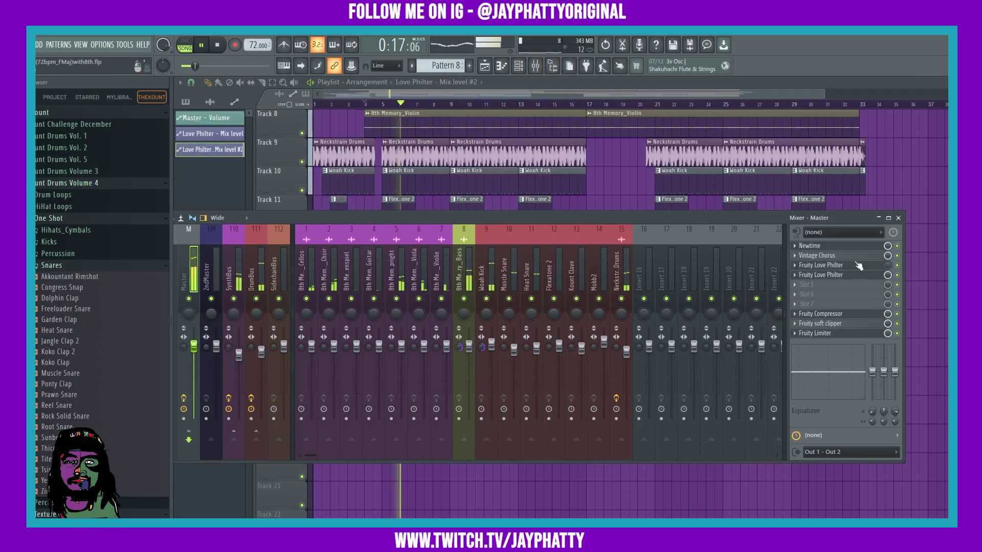
click(840, 276)
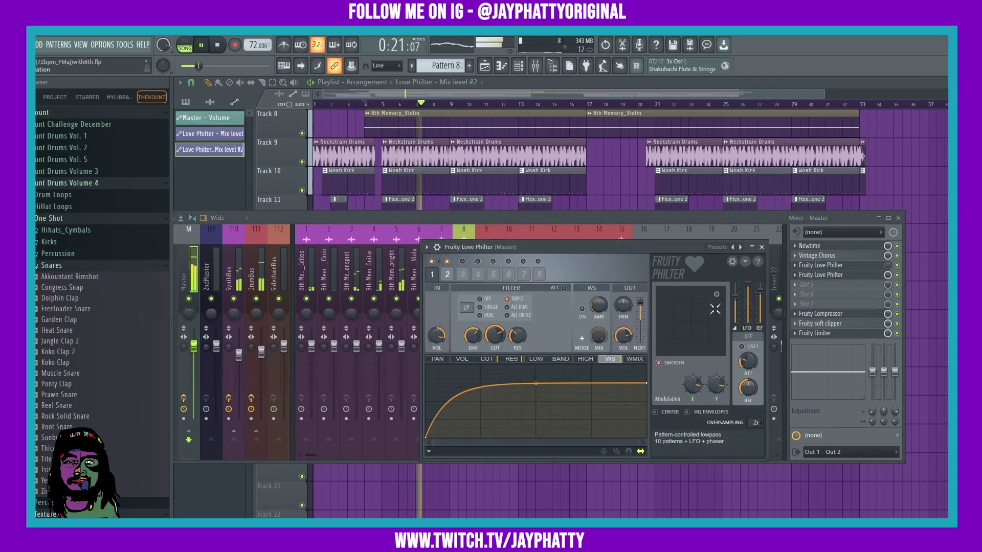
click(693, 313)
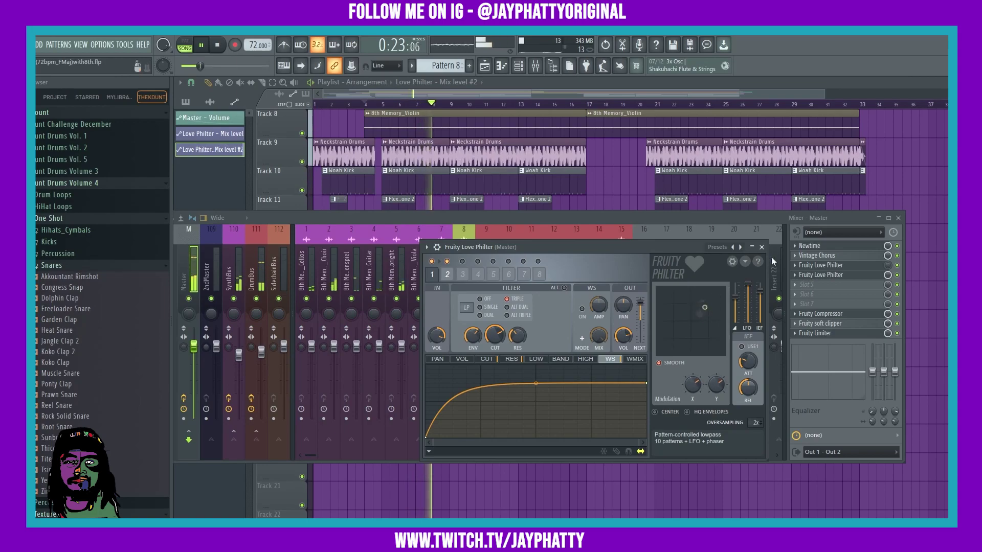
key(F5)
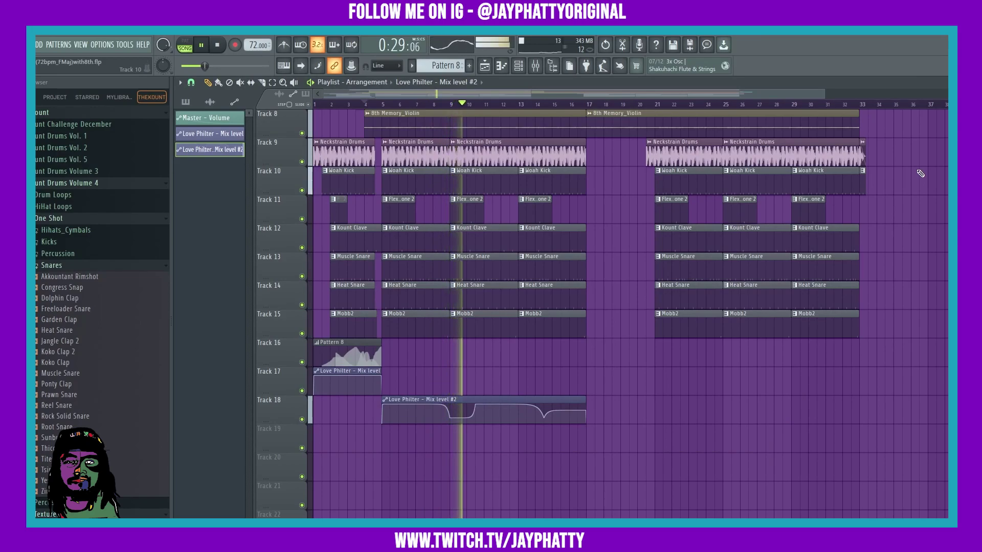
key(space)
scroll(643, 352, up, 2)
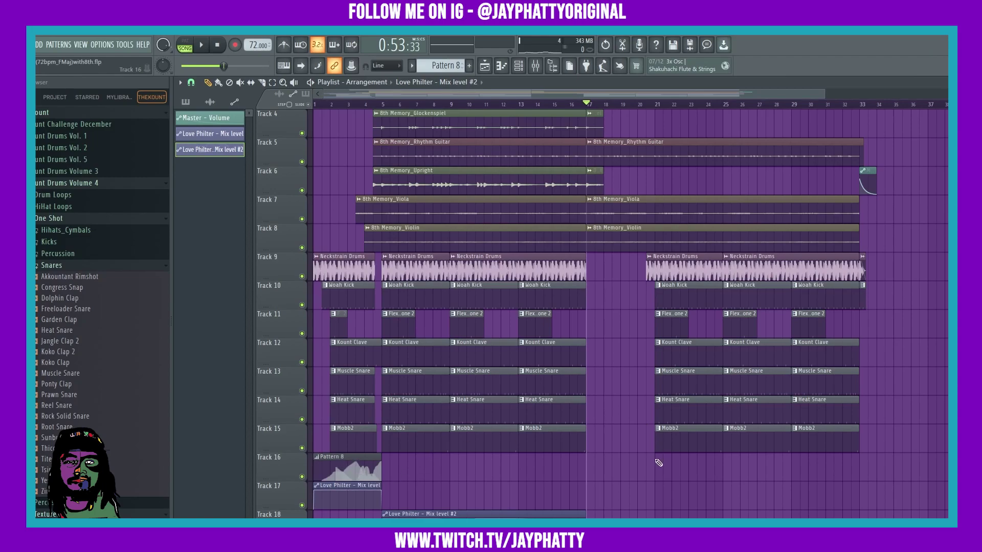
scroll(750, 487, down, 1)
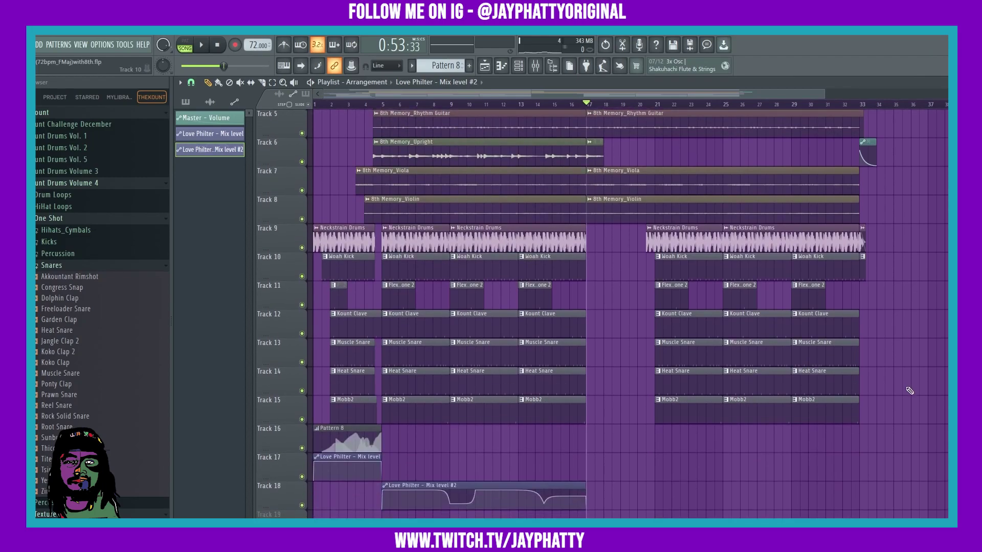